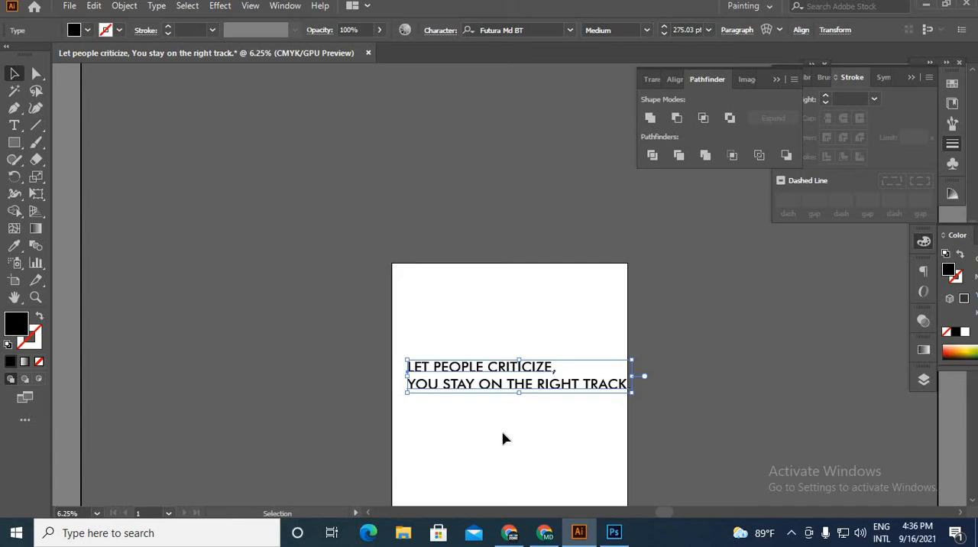
# Step: Move the slogan text above the artboard and draw a black rectangle covering the whole artboard
pyautogui.scroll(1, 520, 399)
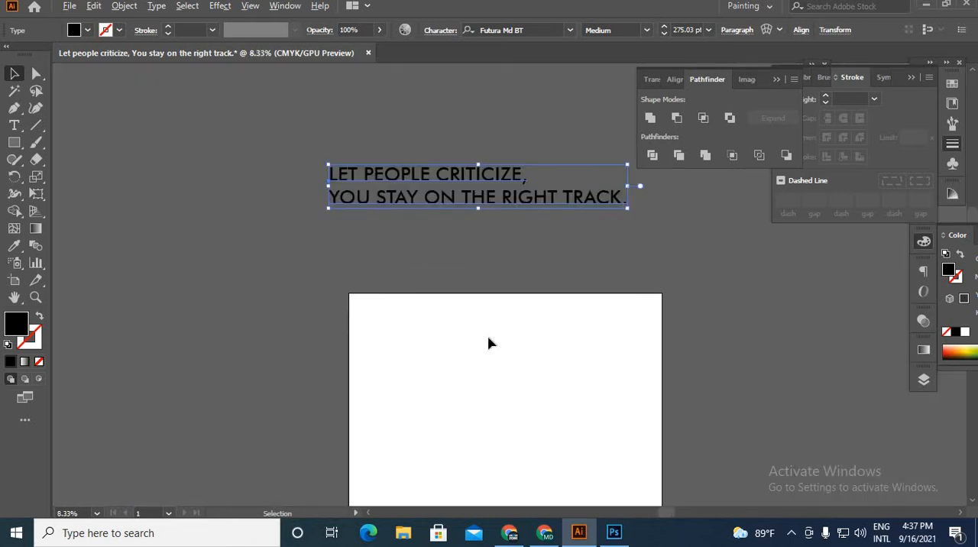
pyautogui.scroll(-2, 489, 343)
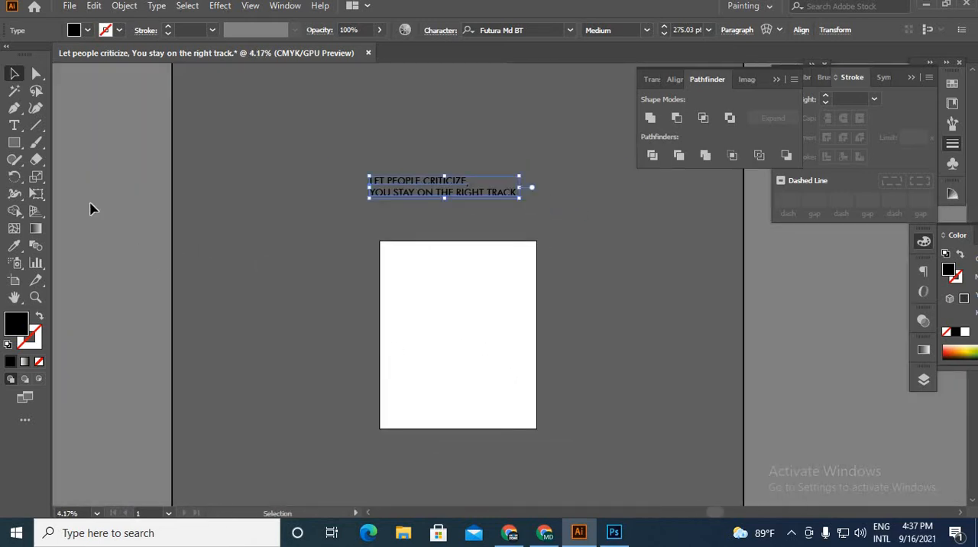
pyautogui.click(14, 142)
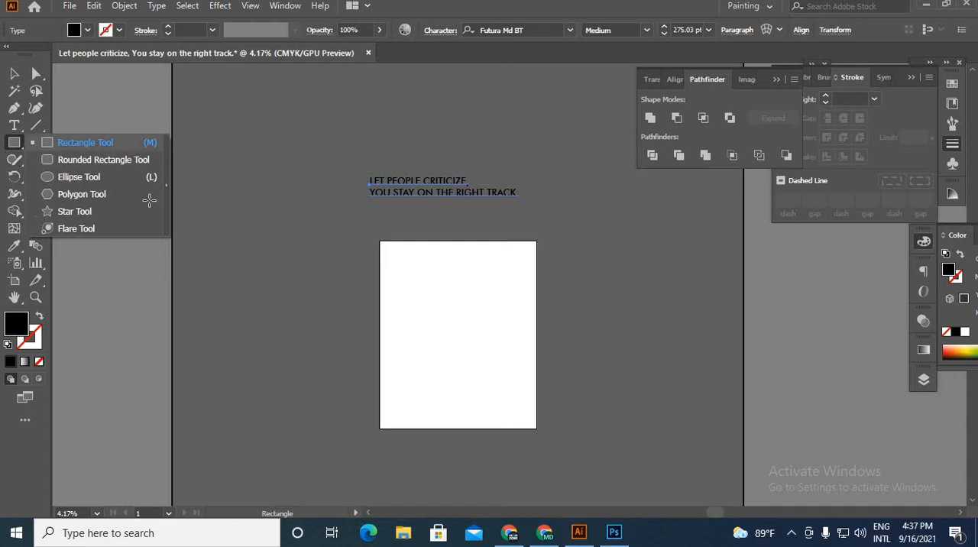
pyautogui.scroll(1, 536, 389)
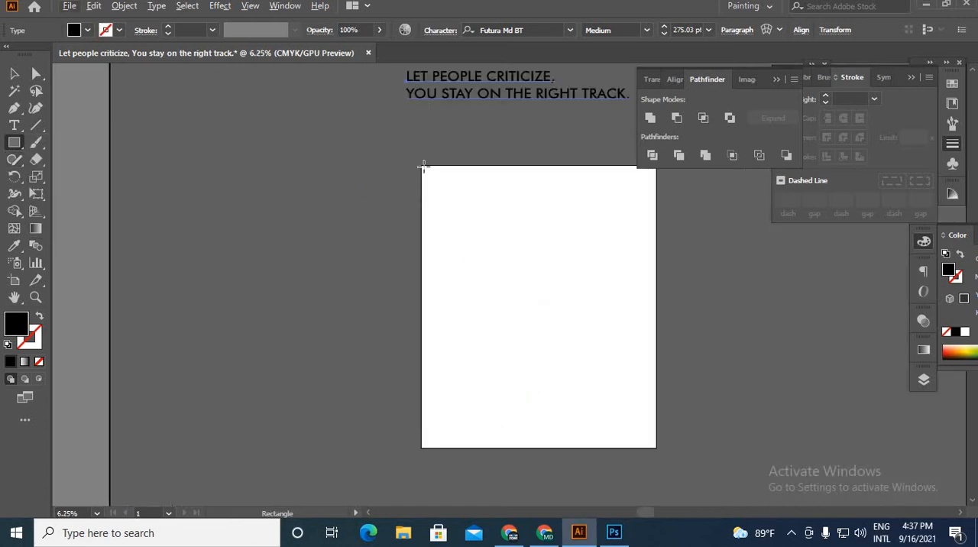
pyautogui.moveTo(421, 165); pyautogui.dragTo(656, 448)
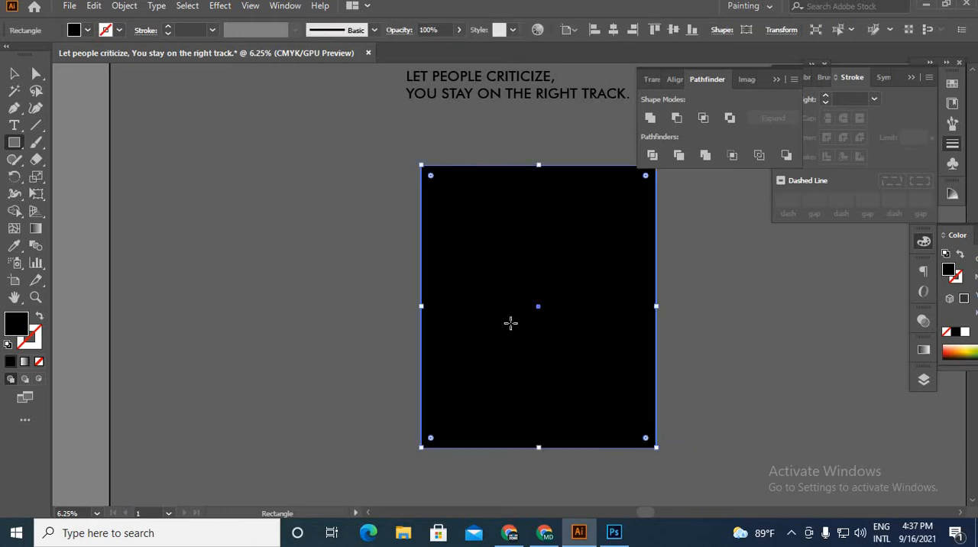
pyautogui.press('v')
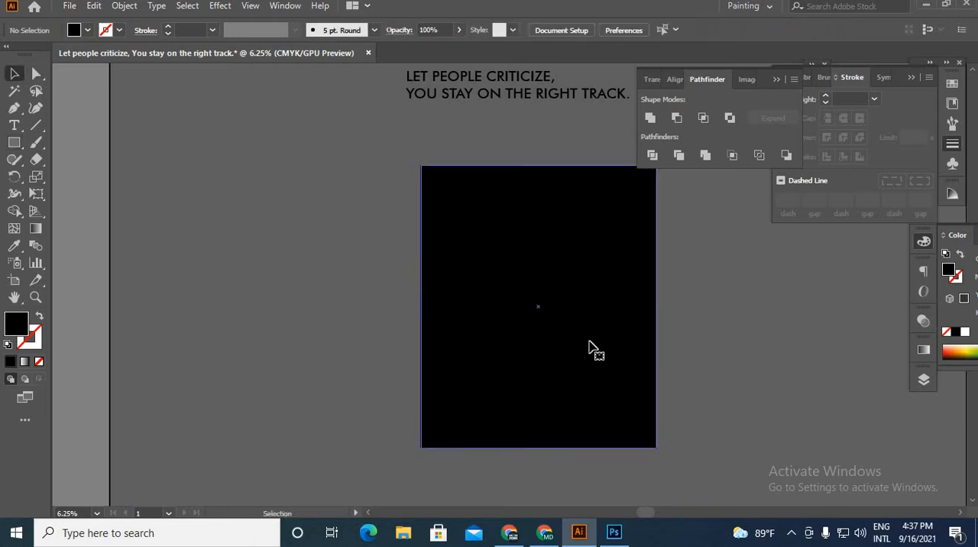
pyautogui.hotkey('ctrl', 'shift', 'a')
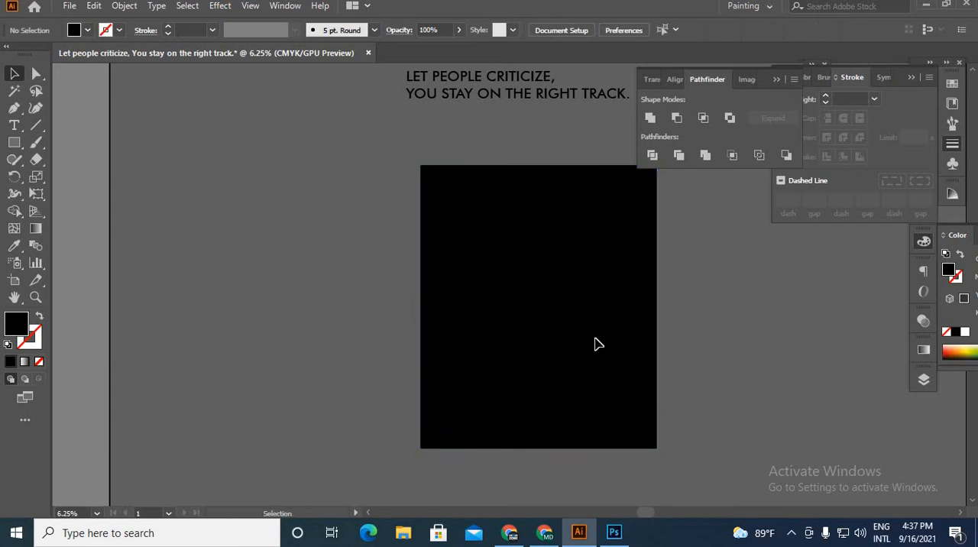
# Step: Change the fill color of the slogan text to white (FFFFFF)
pyautogui.scroll(-1, 549, 147)
pyautogui.moveTo(546, 138); pyautogui.dragTo(499, 247)
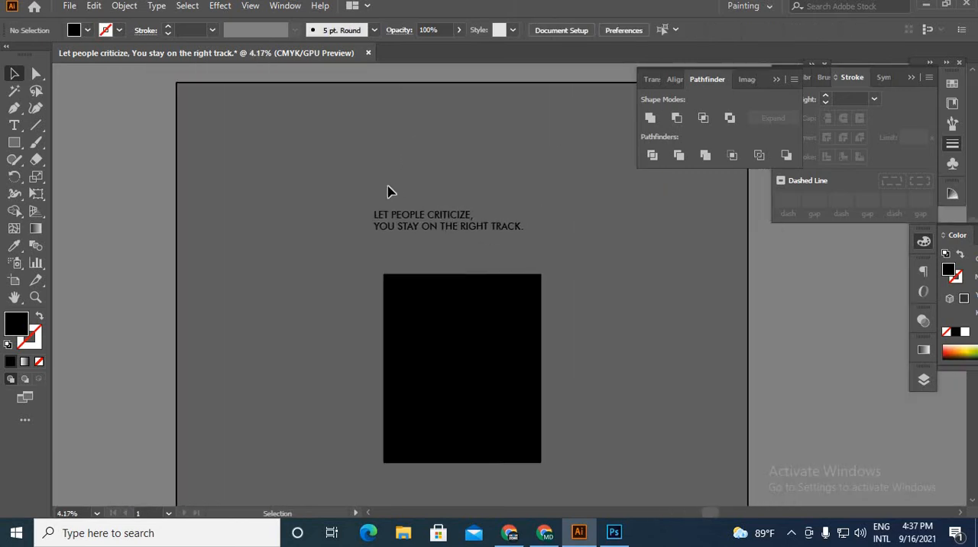
pyautogui.click(444, 214)
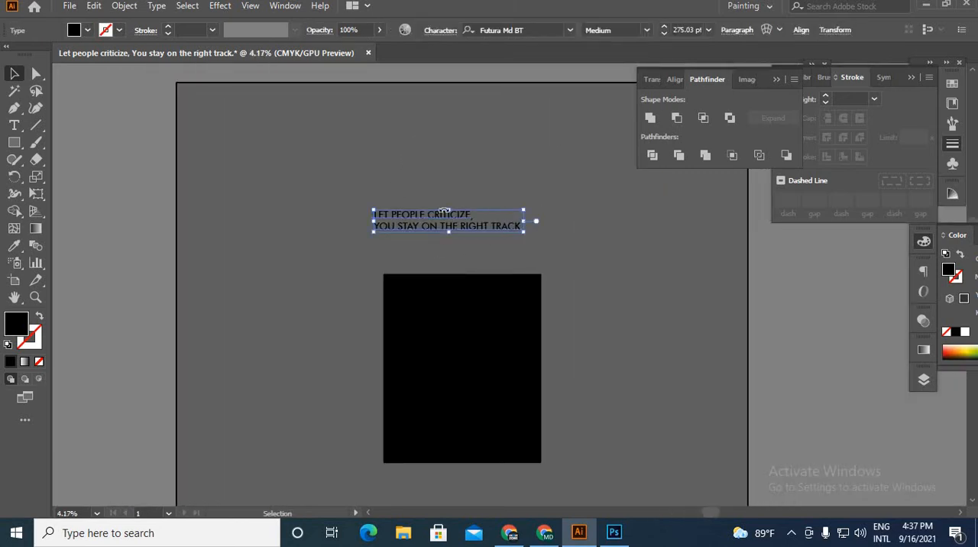
pyautogui.doubleClick(15, 324)
pyautogui.moveTo(561, 413)
pyautogui.mouseDown()
pyautogui.moveTo(557, 265)
pyautogui.moveTo(530, 247)
pyautogui.mouseUp()
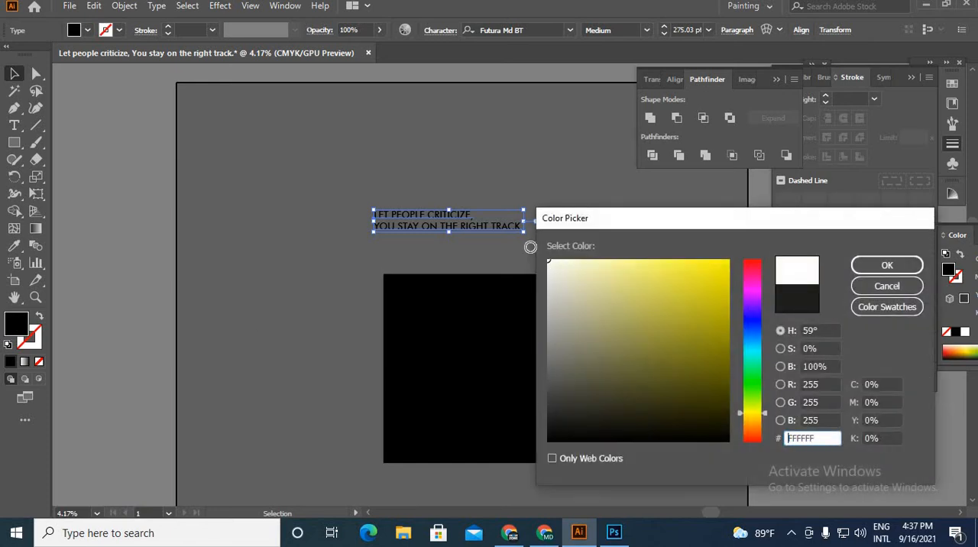
pyautogui.click(886, 266)
# Step: Bring the slogan text to the front and place it over the black rectangle
pyautogui.rightClick(480, 159)
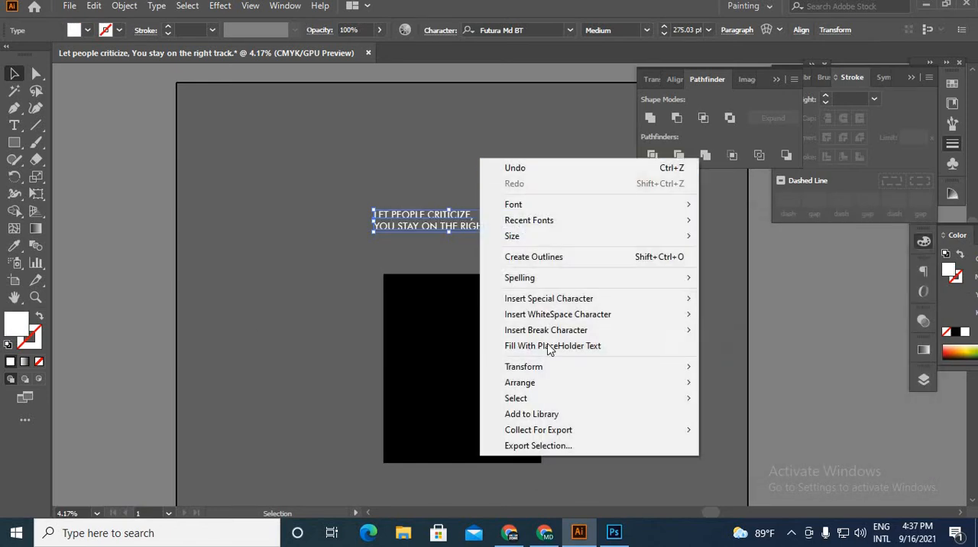
pyautogui.moveTo(614, 383)
pyautogui.click(714, 383)
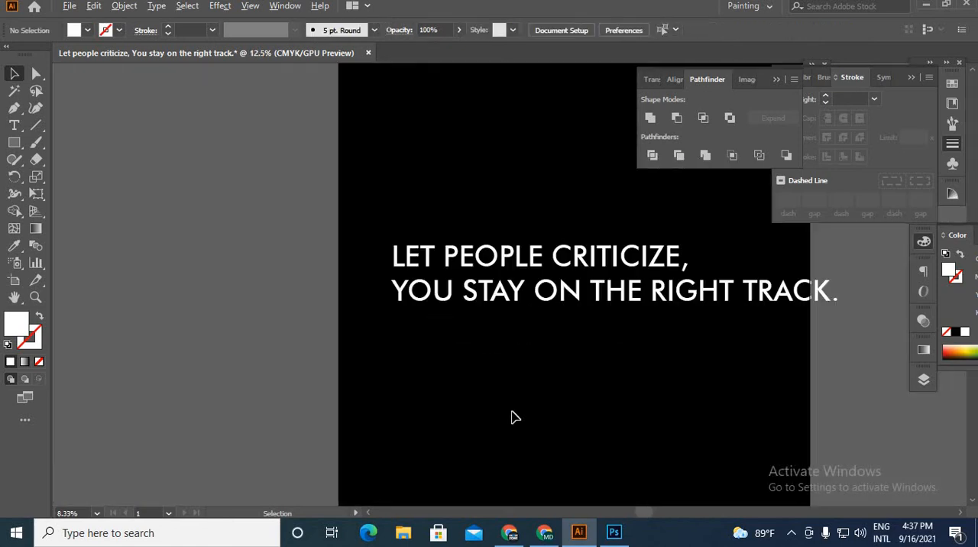
pyautogui.moveTo(513, 386); pyautogui.dragTo(306, 366)
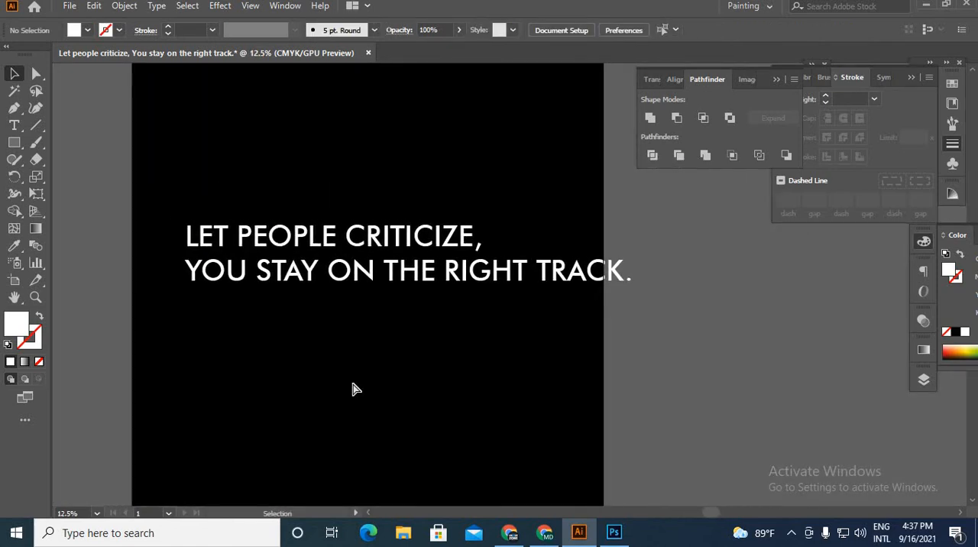
# Step: Show the rulers, place vertical guides at about 540 and 4070 on the horizontal ruler, and group them
pyautogui.hotkey('ctrl', 'r')
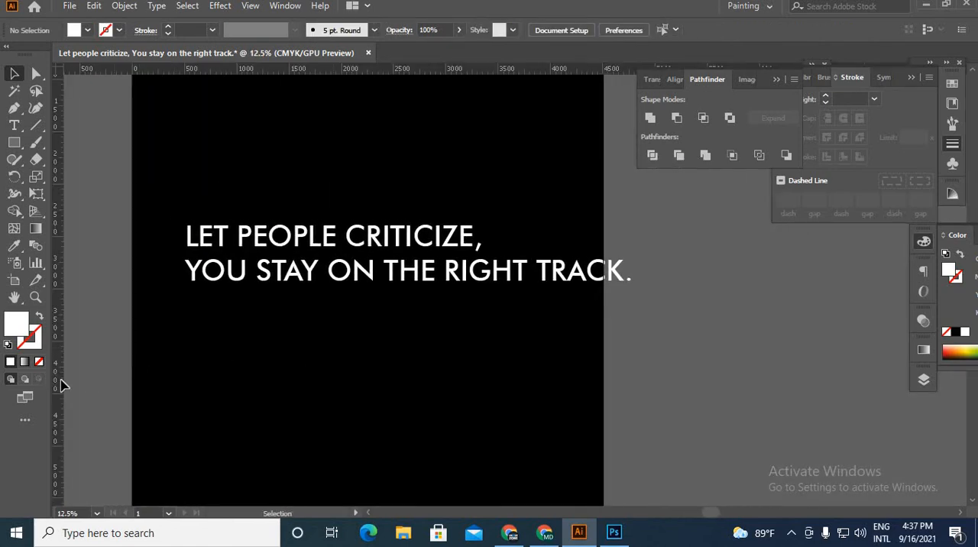
pyautogui.moveTo(84, 380); pyautogui.dragTo(188, 367)
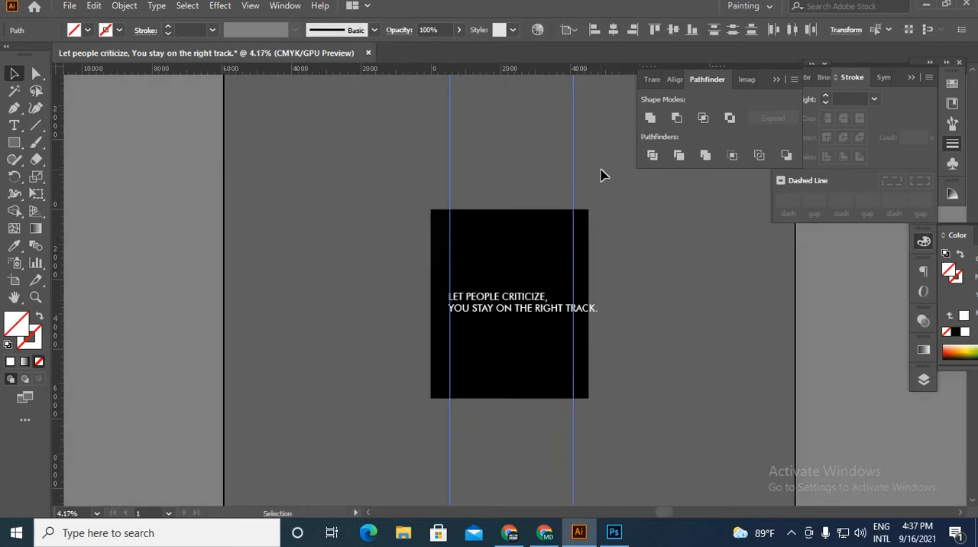
pyautogui.hotkey('ctrl', 'g')
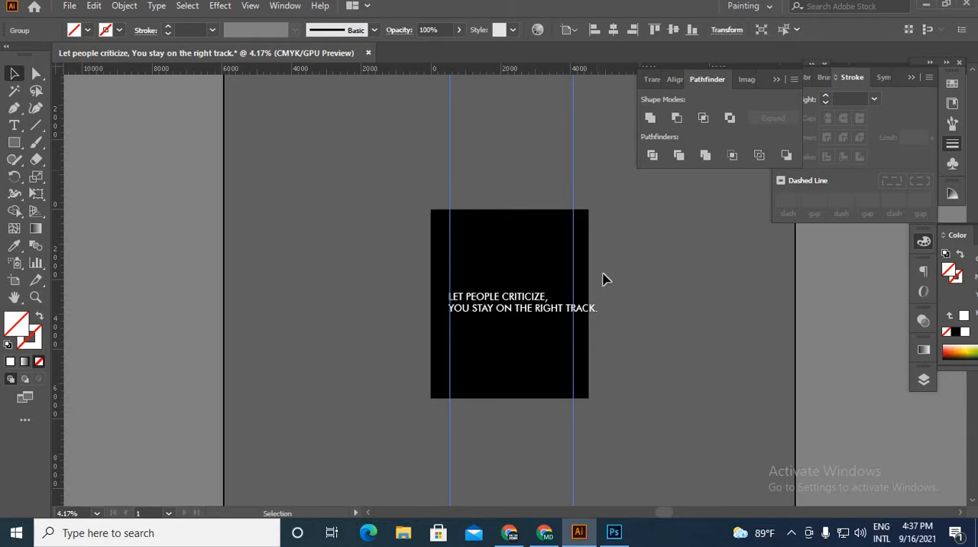
# Step: Center the grouped guides horizontally on the artboard and deselect them
pyautogui.scroll(3, 608, 288)
pyautogui.moveTo(537, 341); pyautogui.dragTo(370, 530)
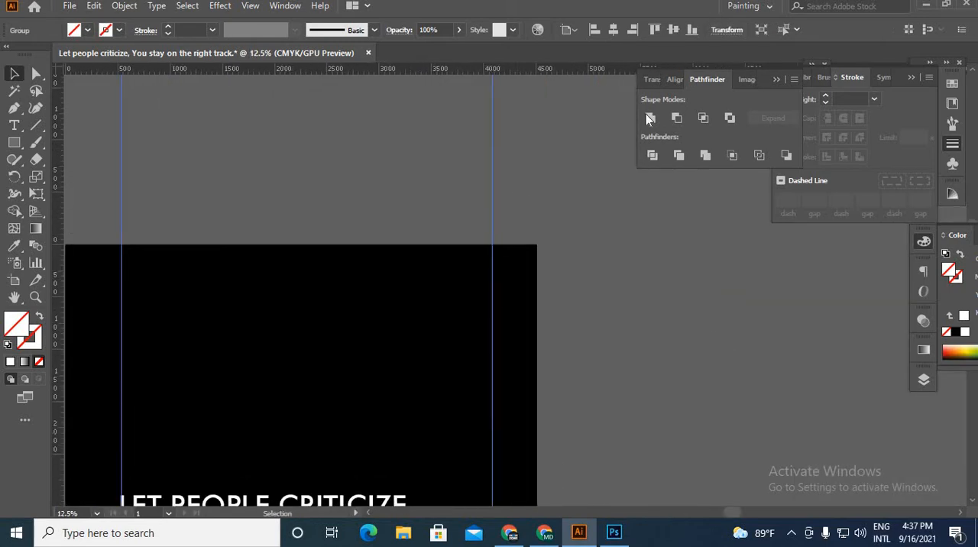
pyautogui.click(615, 30)
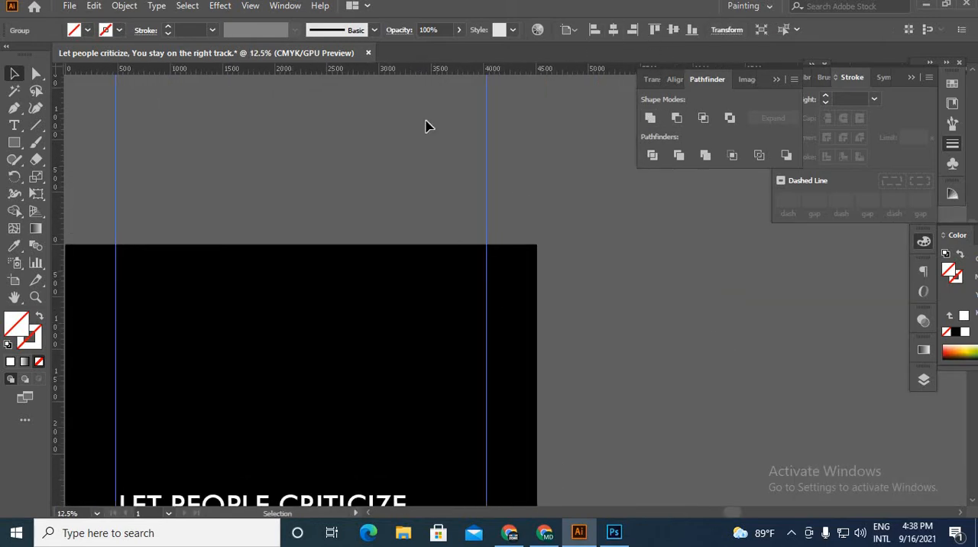
pyautogui.click(450, 273)
pyautogui.scroll(-3, 449, 272)
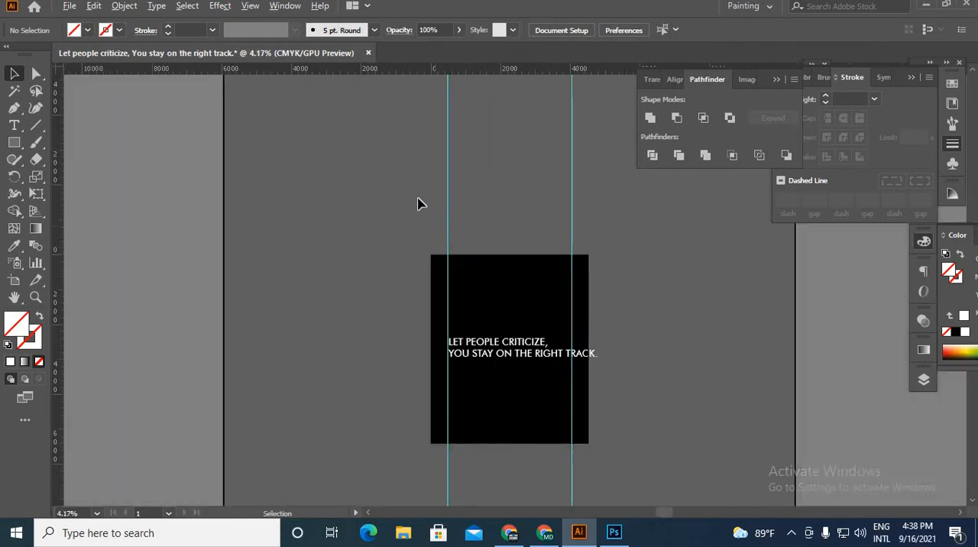
pyautogui.hotkey('ctrl', 'a')
pyautogui.click(668, 239)
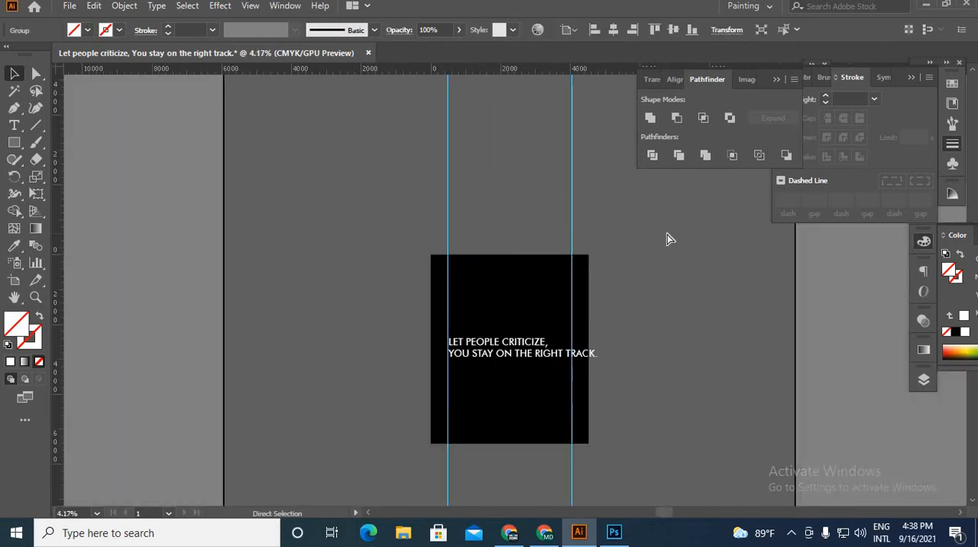
# Step: Move the slogan text up within the black rectangle so it starts just inside the left guide
pyautogui.scroll(3, 668, 338)
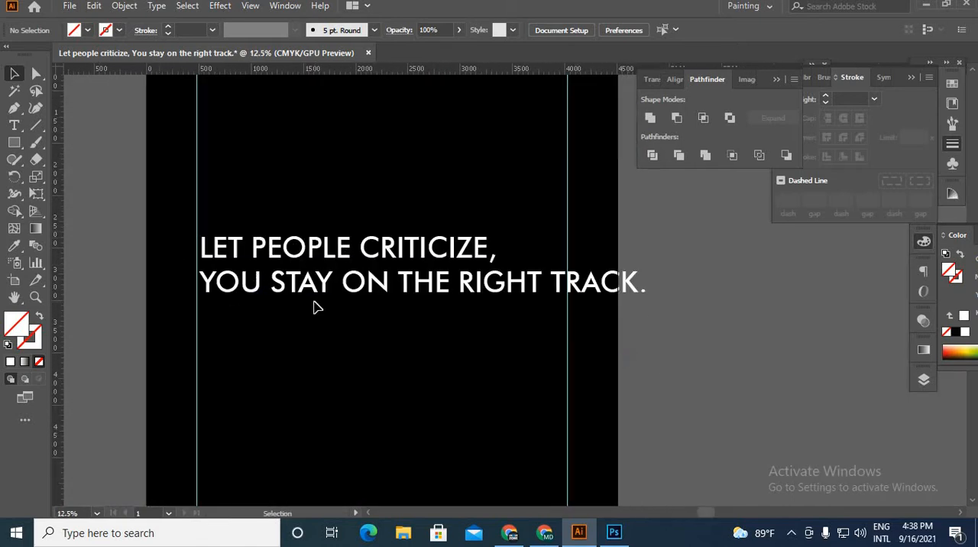
pyautogui.scroll(-2, 337, 324)
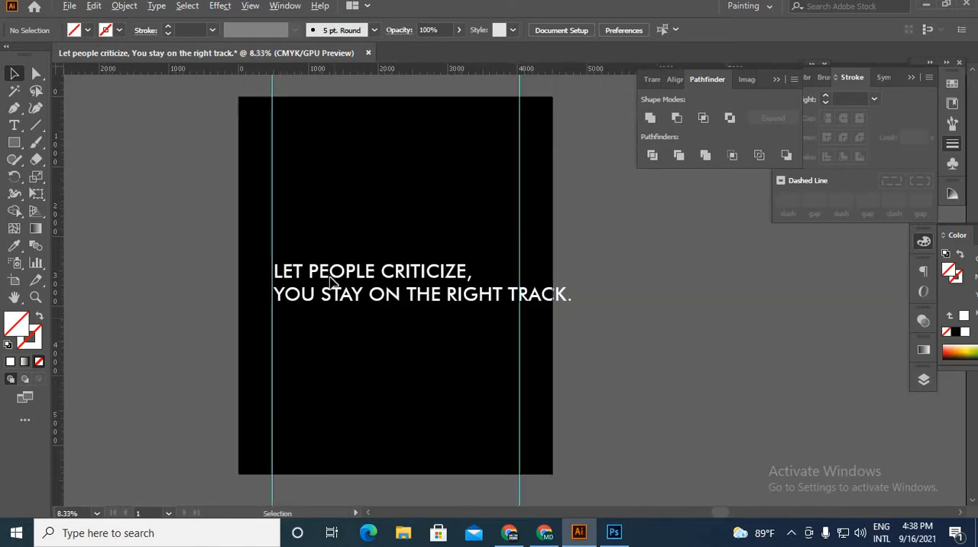
pyautogui.moveTo(347, 295); pyautogui.dragTo(444, 314)
pyautogui.scroll(2, 443, 314)
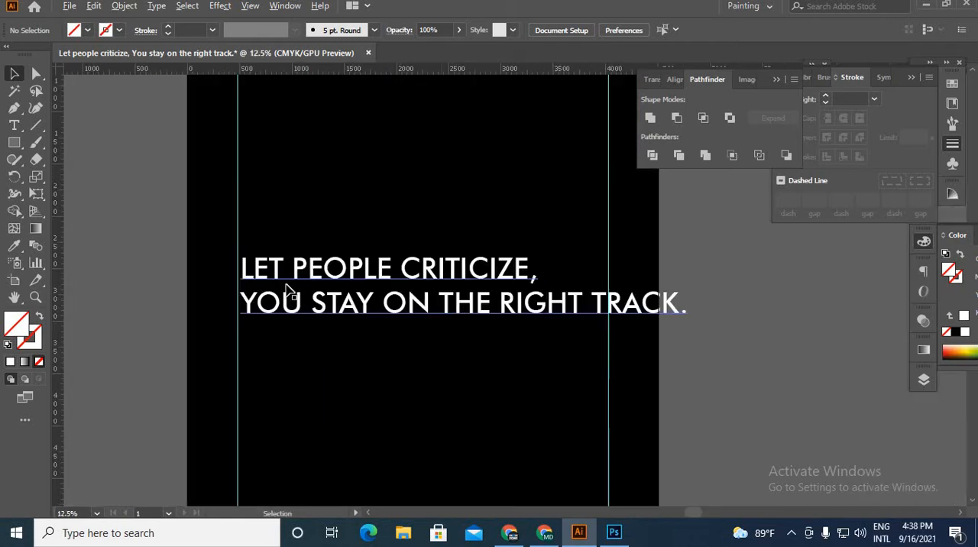
pyautogui.moveTo(351, 310); pyautogui.dragTo(356, 243)
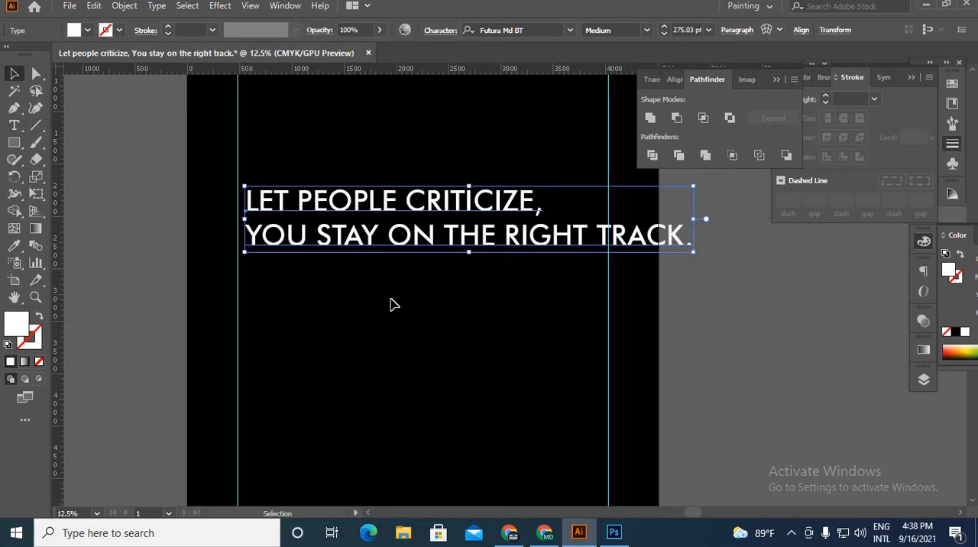
# Step: Break the slogan's first line after "LET PEOPLE" and remove the comma after "CRITICIZE"
pyautogui.doubleClick(409, 200)
pyautogui.press('Return')
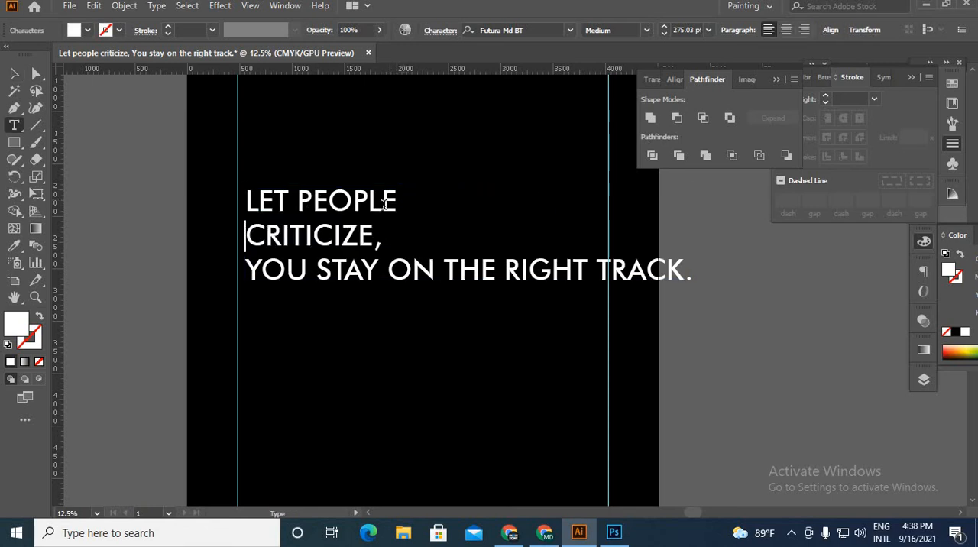
pyautogui.click(380, 242)
pyautogui.press('BackSpace')
pyautogui.click(380, 241)
pyautogui.press('BackSpace')
# Step: Break the rest of the slogan into "YOU STAY", "ON THE" and "RIGHT TRACK", removing the final period
pyautogui.click(386, 269)
pyautogui.press('Return')
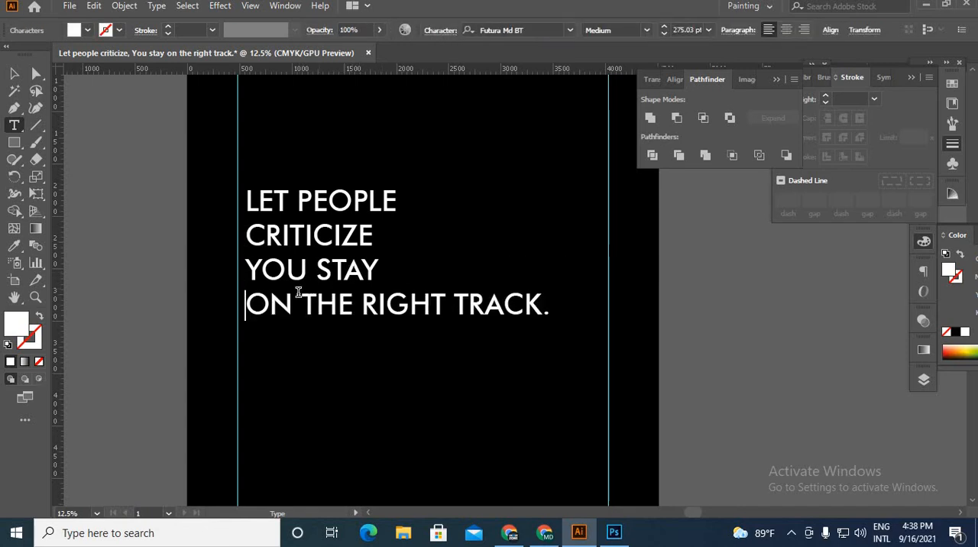
pyautogui.click(374, 302)
pyautogui.press('Return')
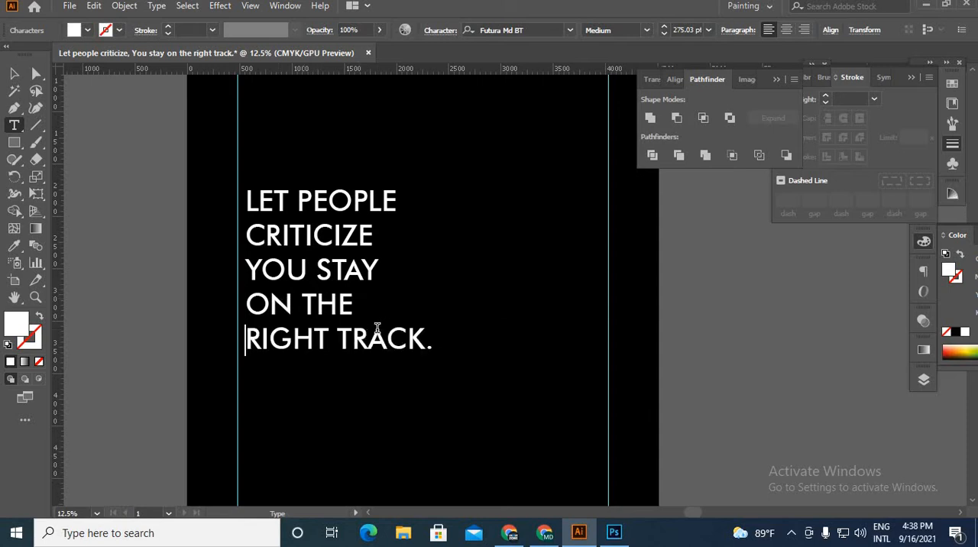
pyautogui.click(464, 360)
pyautogui.press('BackSpace')
pyautogui.click(14, 74)
pyautogui.click(140, 220)
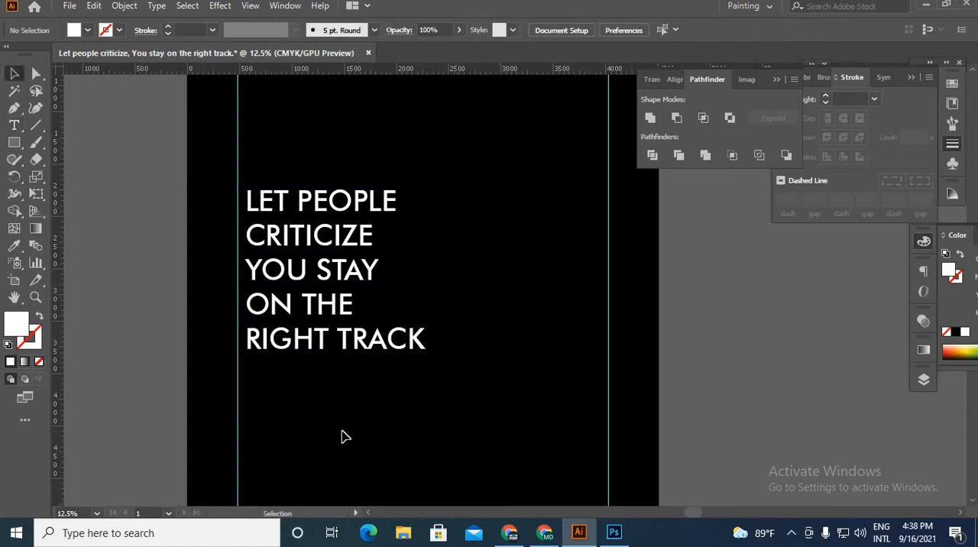
# Step: Change the font of the five-line slogan text to TheHotling
pyautogui.scroll(-2, 587, 416)
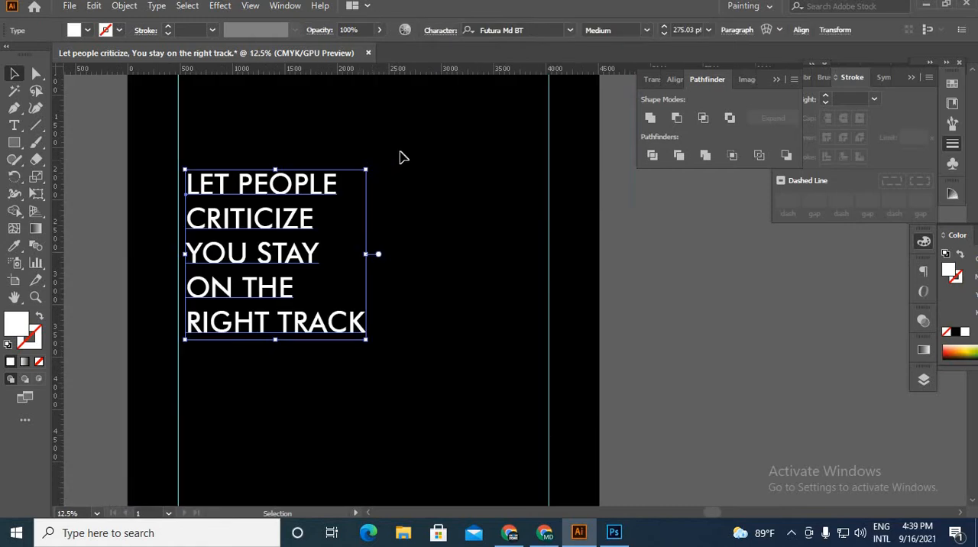
pyautogui.click(400, 152)
pyautogui.click(302, 327)
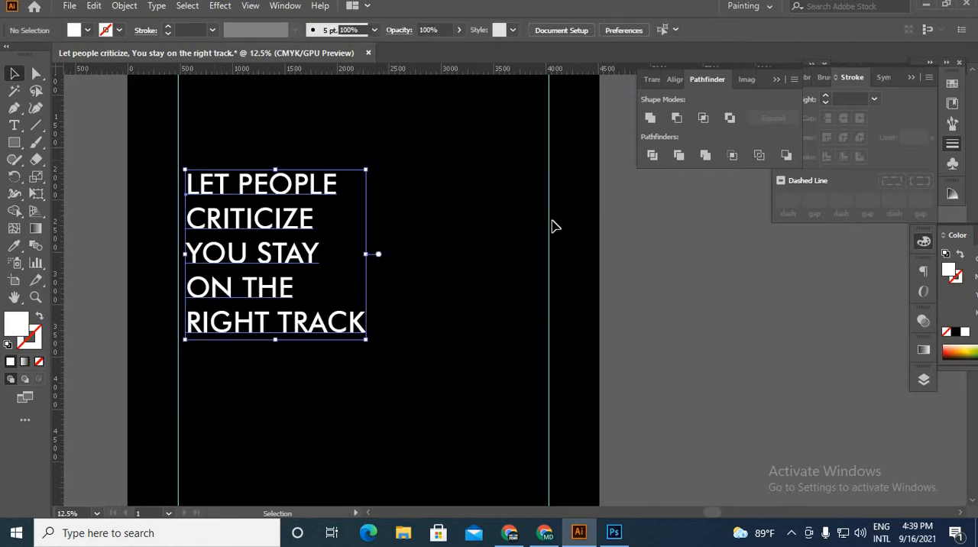
pyautogui.click(570, 30)
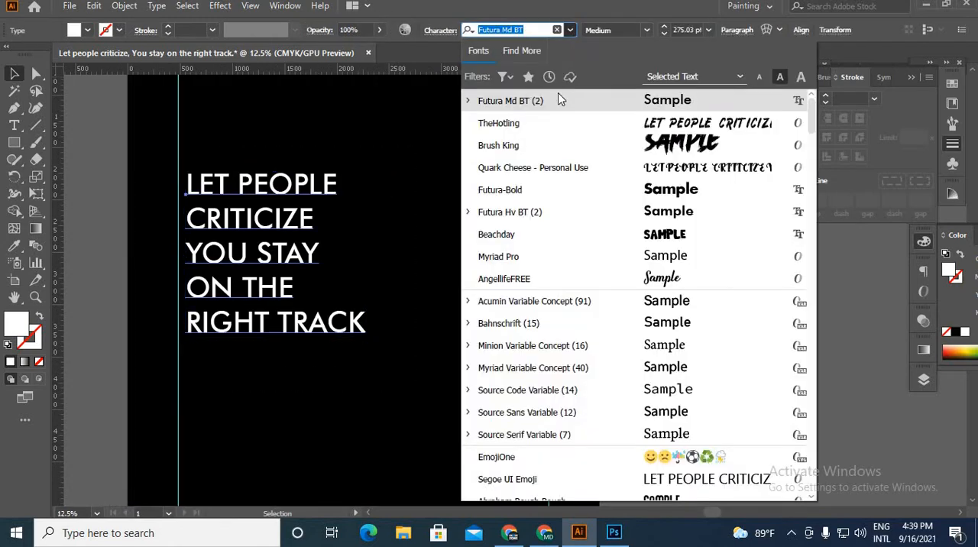
pyautogui.click(497, 126)
pyautogui.scroll(2, 322, 273)
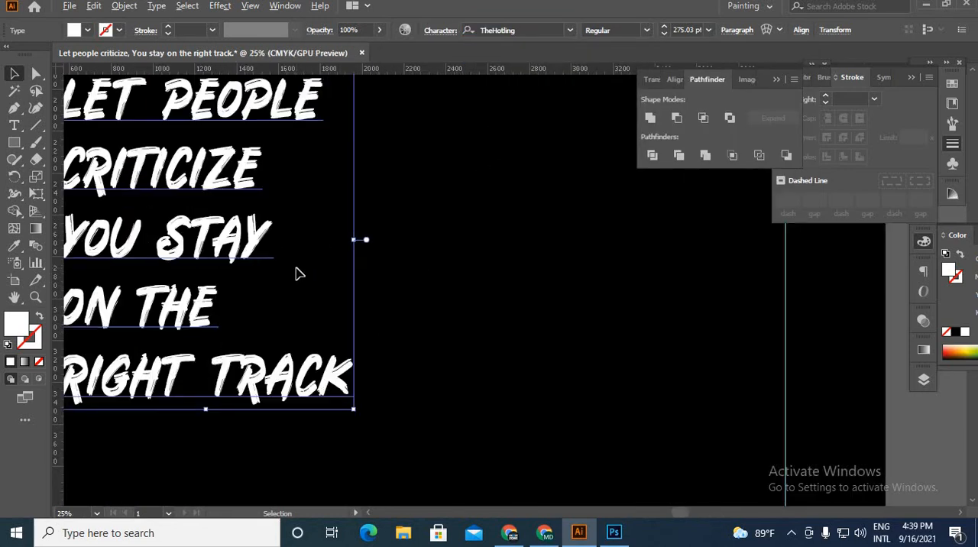
# Step: Split the slogan into a separate text object per line with the divideTextFrame script
pyautogui.scroll(-2, 306, 279)
pyautogui.scroll(-1, 415, 320)
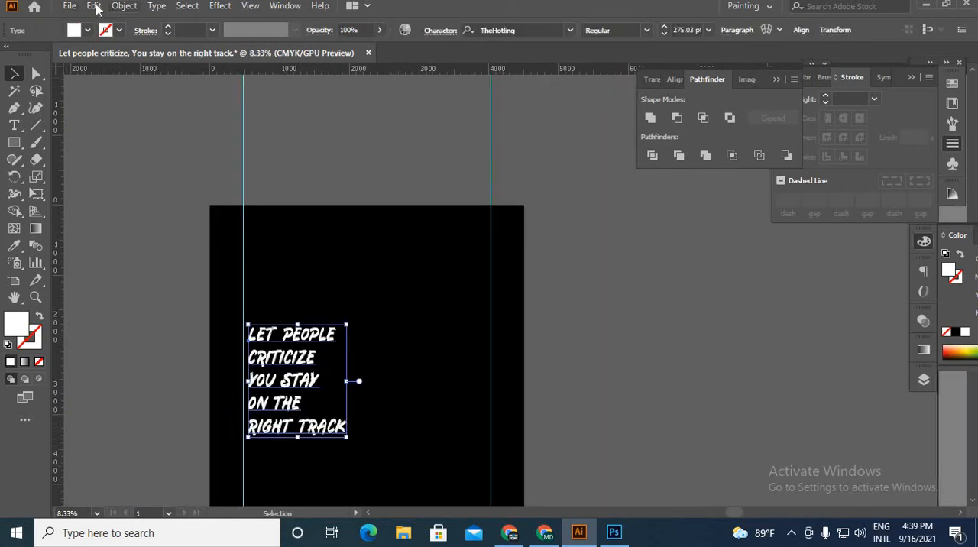
pyautogui.click(67, 7)
pyautogui.moveTo(99, 316)
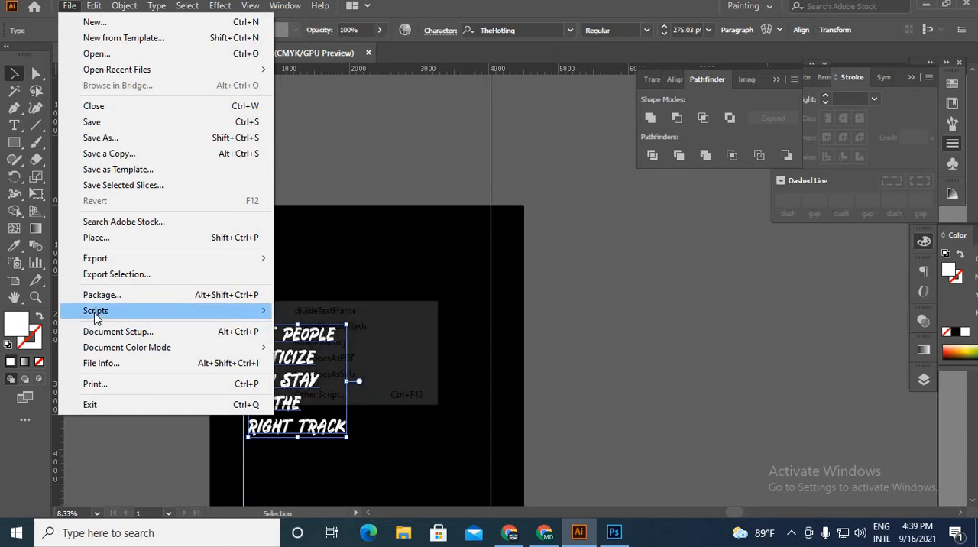
pyautogui.click(321, 312)
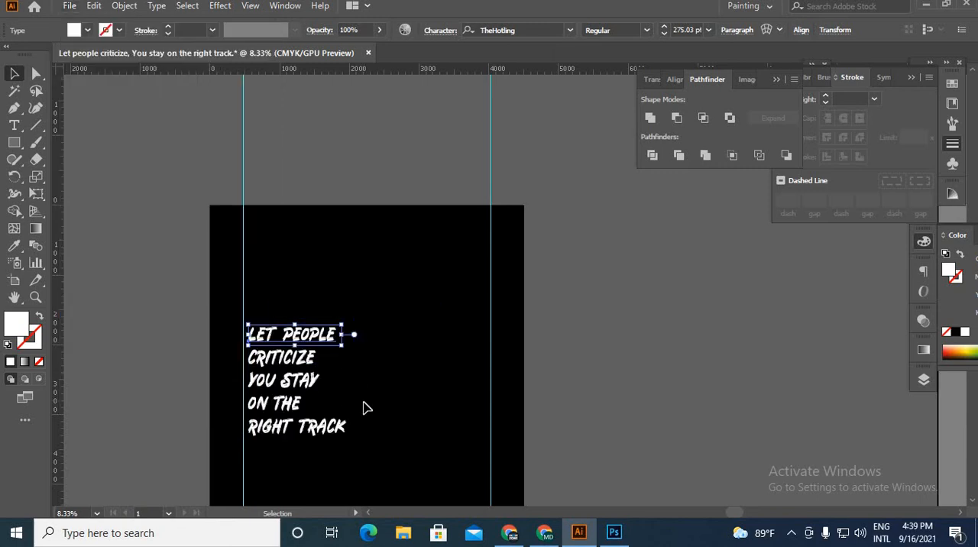
# Step: Enlarge the five separate slogan lines and center them horizontally between the vertical guides
pyautogui.scroll(2, 344, 359)
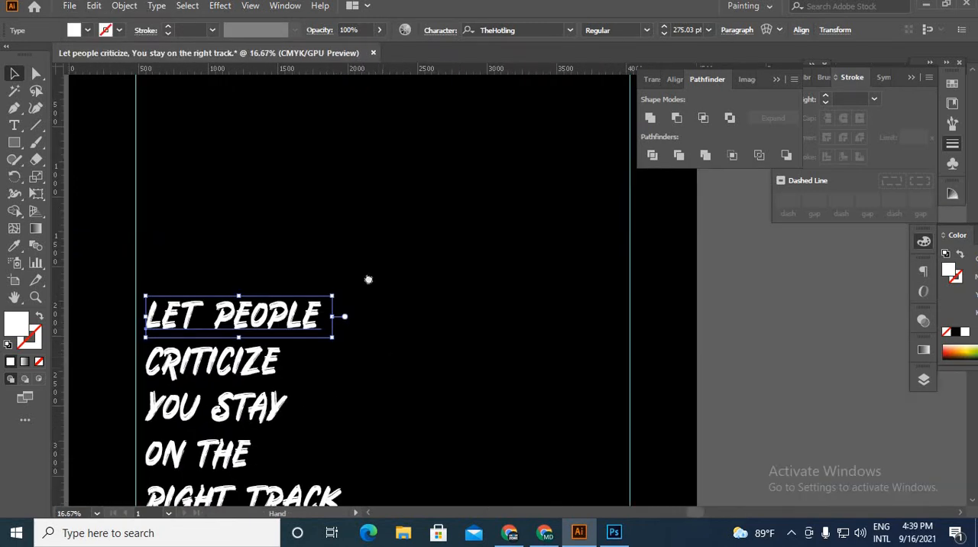
pyautogui.moveTo(386, 382); pyautogui.dragTo(355, 267)
pyautogui.click(359, 270)
pyautogui.scroll(-1, 358, 269)
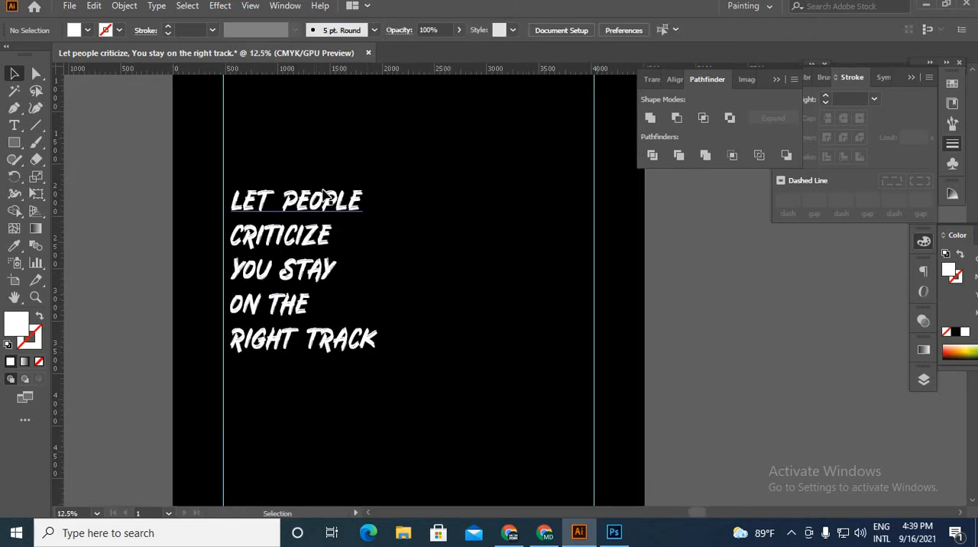
pyautogui.moveTo(316, 384); pyautogui.dragTo(581, 196)
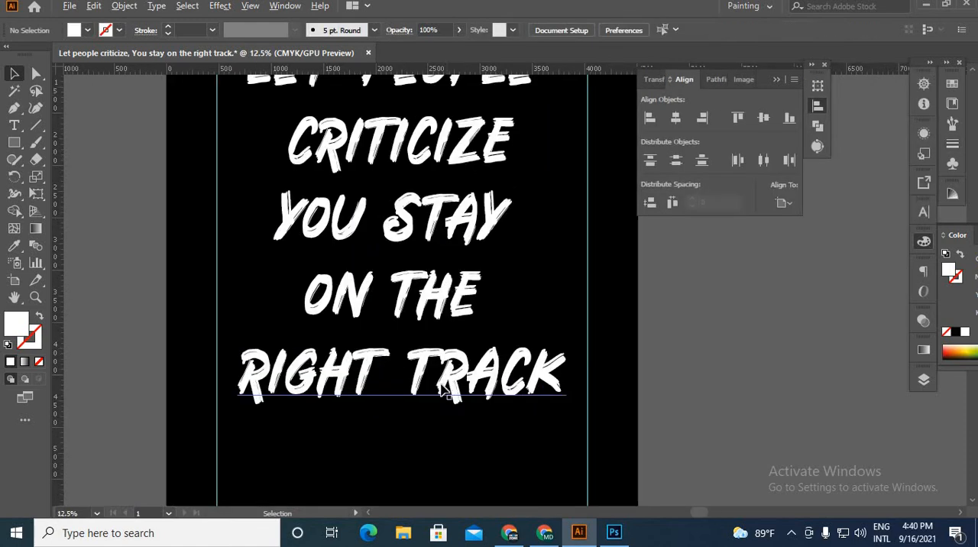
pyautogui.scroll(2, 448, 389)
# Step: Scale RIGHT TRACK from its center to span both vertical guides, about 3545 px wide
pyautogui.click(558, 420)
pyautogui.scroll(-1, 559, 420)
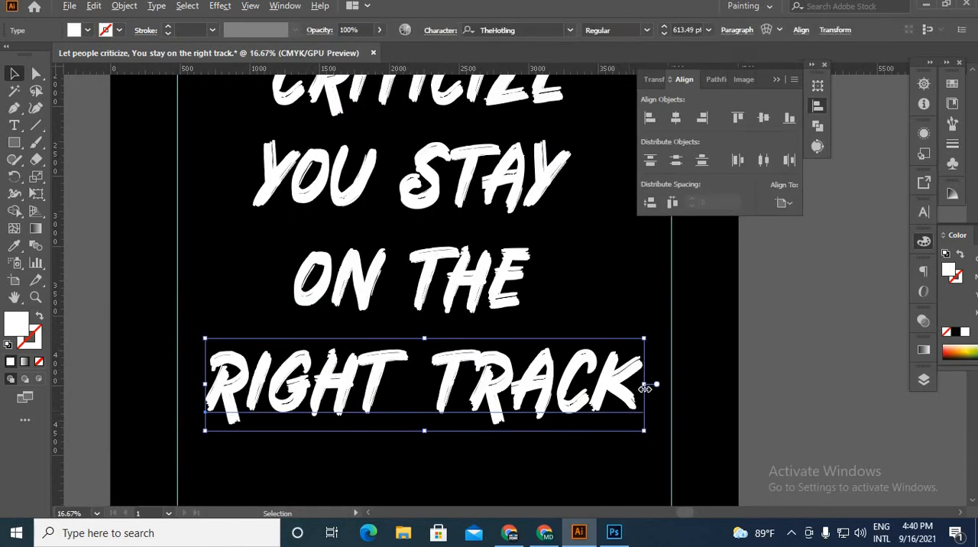
pyautogui.moveTo(646, 388); pyautogui.dragTo(673, 389)
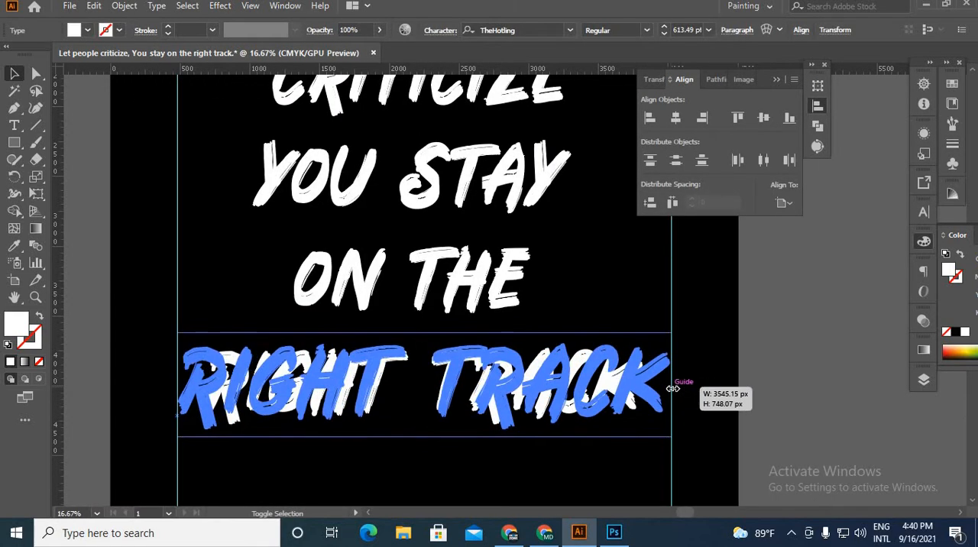
pyautogui.moveTo(740, 403); pyautogui.dragTo(740, 402)
pyautogui.click(740, 403)
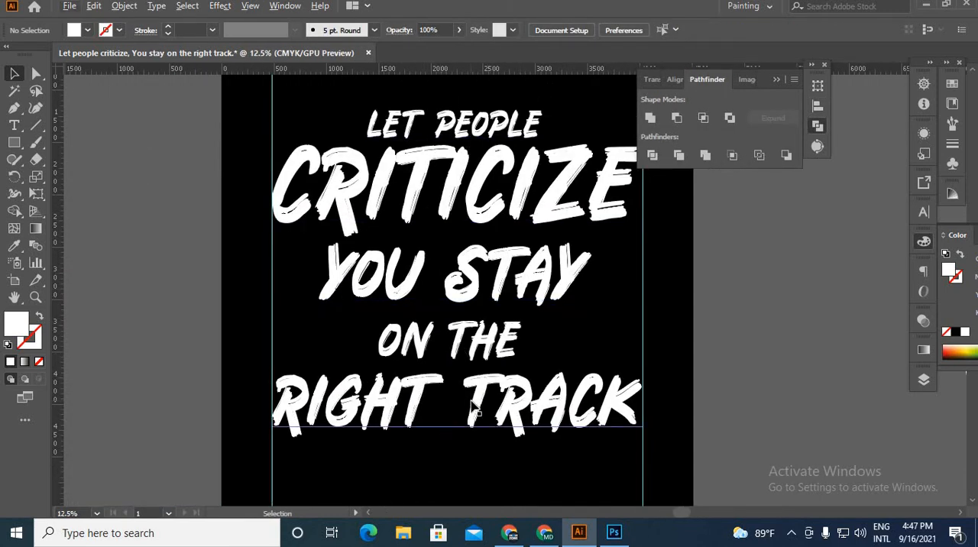
# Step: Nudge RIGHT TRACK upward to close the gap below ON THE
pyautogui.click(501, 430)
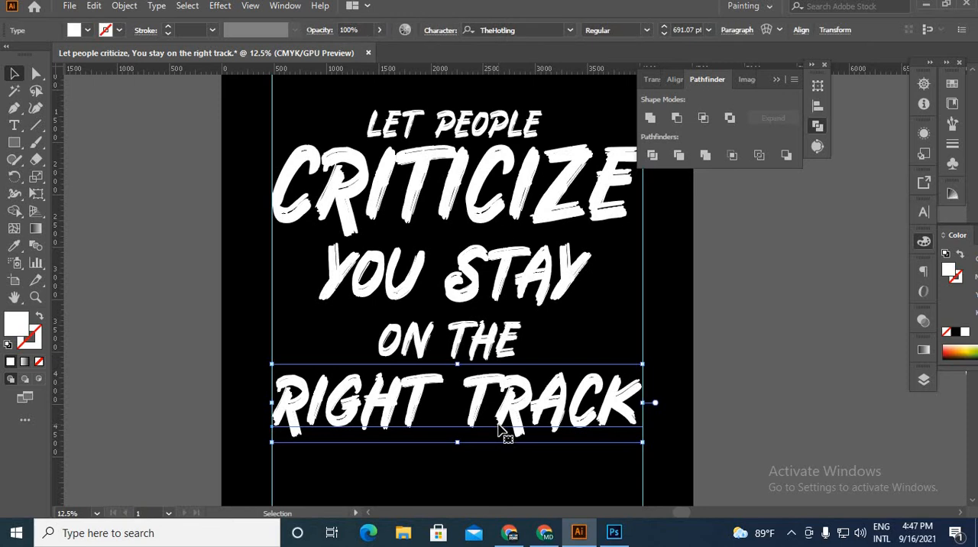
pyautogui.press('Up')
pyautogui.press('Up')
pyautogui.press('Up')
pyautogui.press('Up')
pyautogui.press('Up')
pyautogui.press('Up')
pyautogui.press('Up')
pyautogui.press('Up')
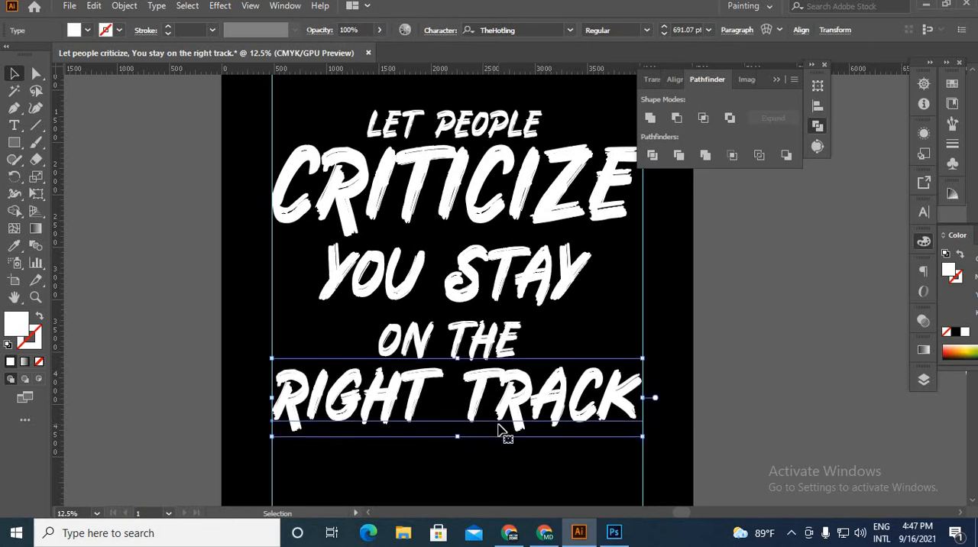
pyautogui.press('Up')
pyautogui.press('Up')
pyautogui.press('Up')
pyautogui.press('Up')
pyautogui.press('Up')
pyautogui.press('Up')
# Step: Move CRITICIZE straight down to sit tightly above YOU STAY
pyautogui.moveTo(474, 237); pyautogui.dragTo(473, 254)
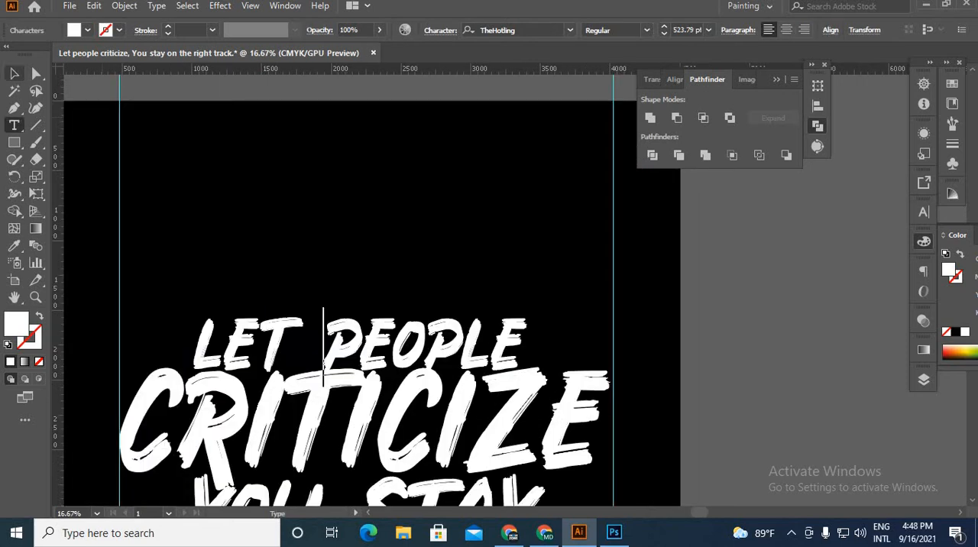
pyautogui.click(323, 329)
pyautogui.click(283, 223)
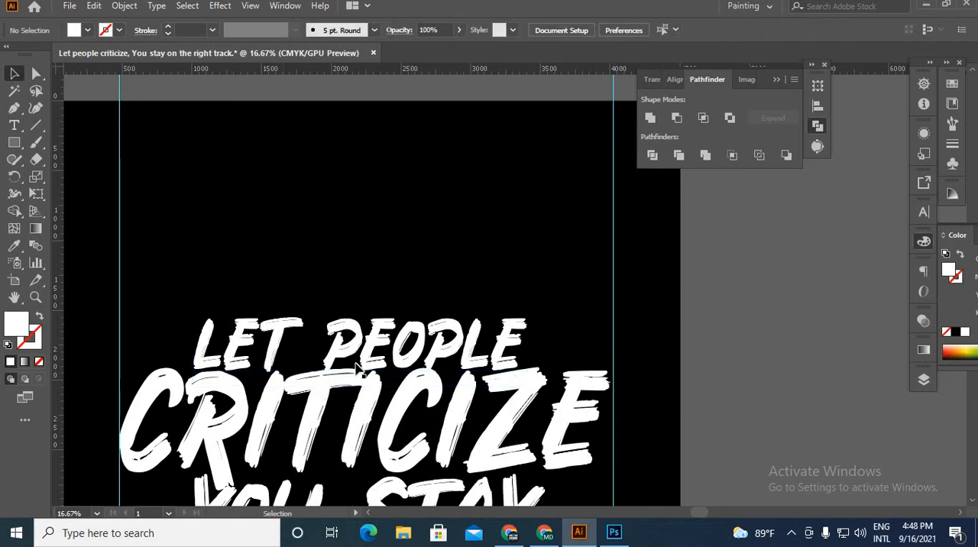
# Step: Nudge CRITICIZE and LET PEOPLE slightly upward to fine-tune the spacing between the lines
pyautogui.scroll(-1, 356, 353)
pyautogui.scroll(-3, 428, 375)
pyautogui.scroll(2, 492, 402)
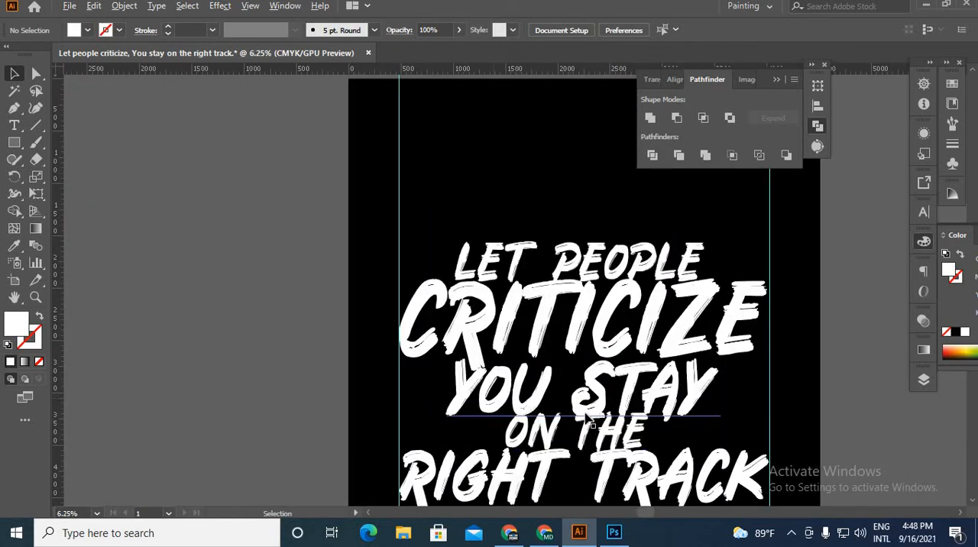
pyautogui.moveTo(491, 374); pyautogui.dragTo(301, 294)
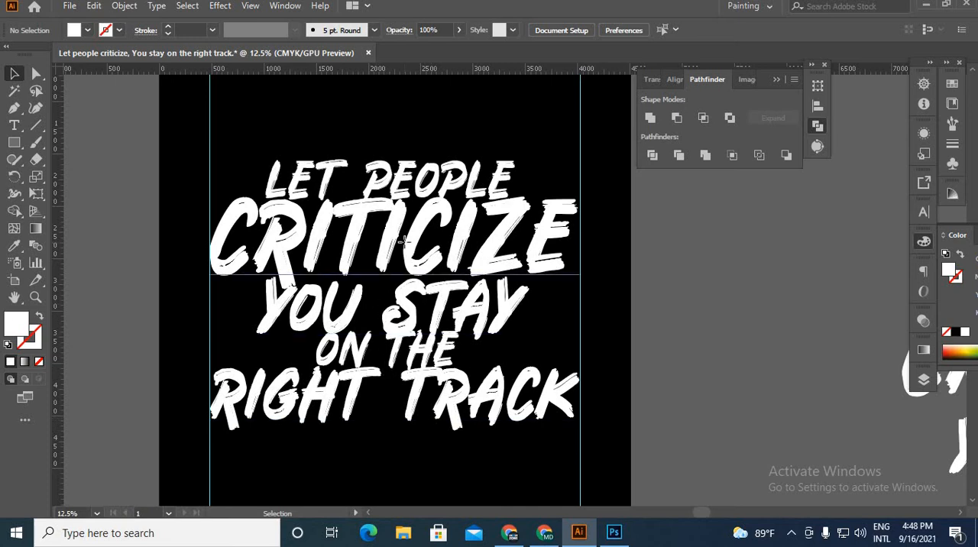
pyautogui.click(451, 283)
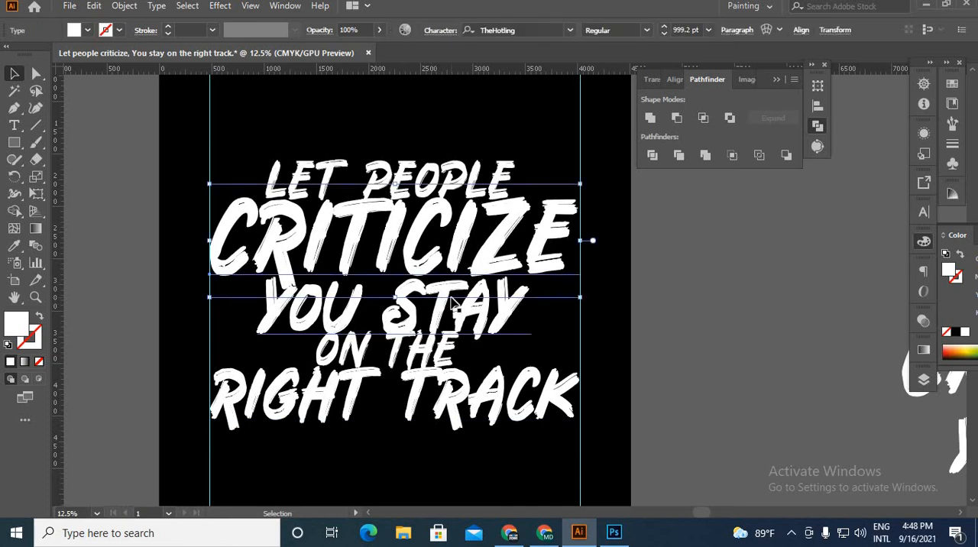
pyautogui.click(398, 176)
pyautogui.moveTo(545, 533)
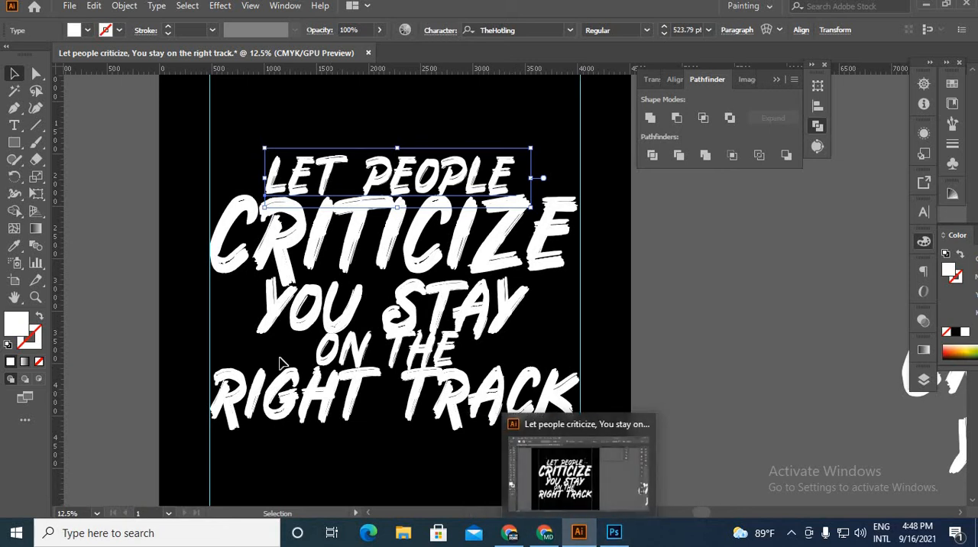
# Step: Convert all five slogan lines on the artboard to outlines
pyautogui.hotkey('ctrl', '-')
pyautogui.moveTo(331, 178); pyautogui.dragTo(419, 473)
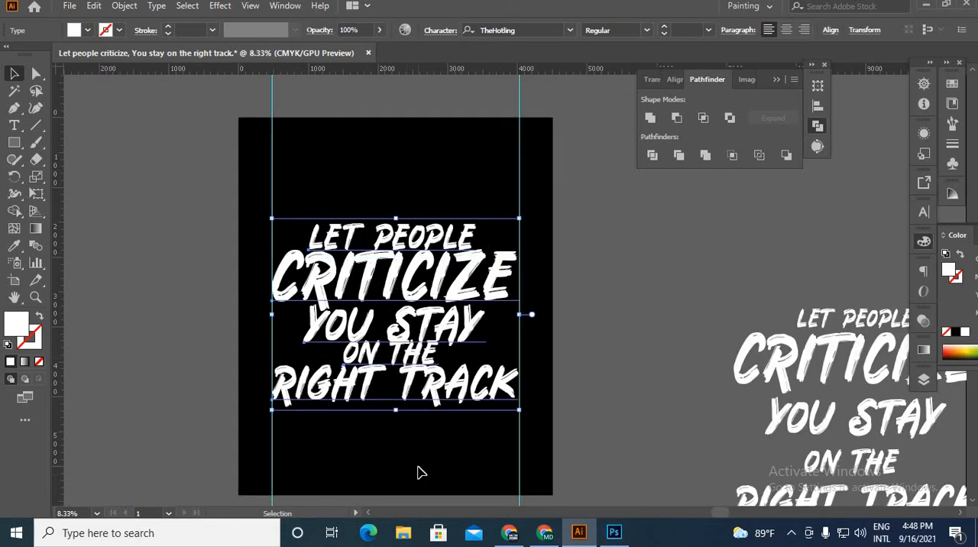
pyautogui.rightClick(439, 294)
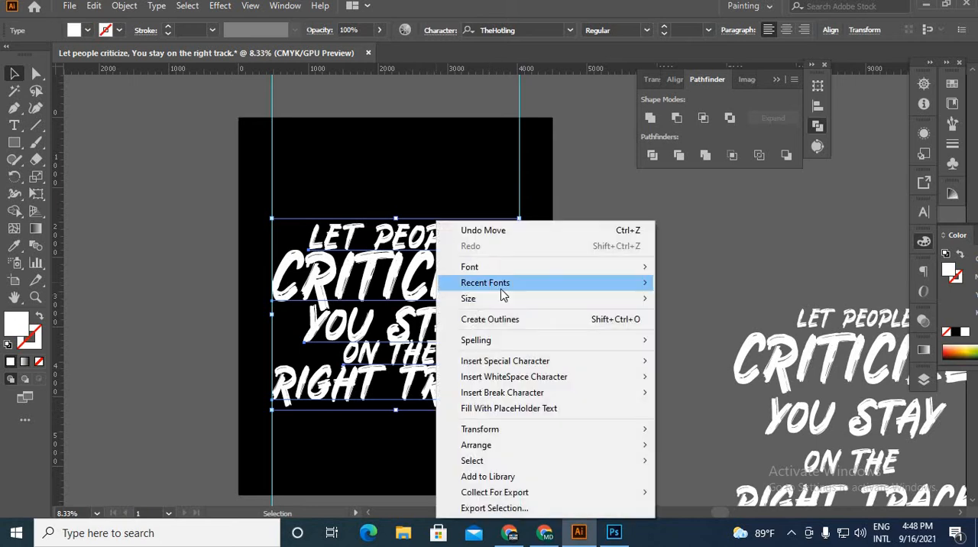
pyautogui.click(509, 320)
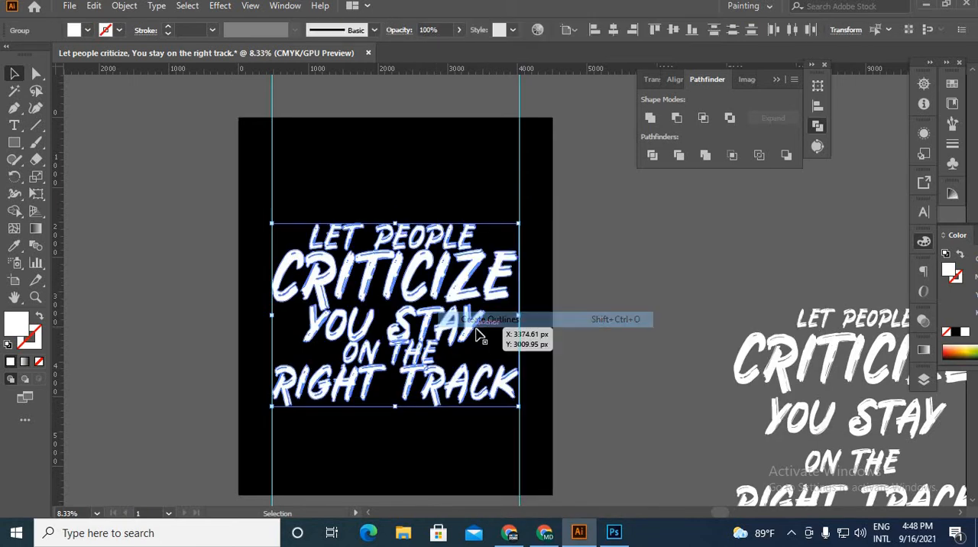
pyautogui.click(409, 439)
# Step: Offset the paths of the whole outlined slogan by 70 px with Round joins
pyautogui.scroll(2, 365, 410)
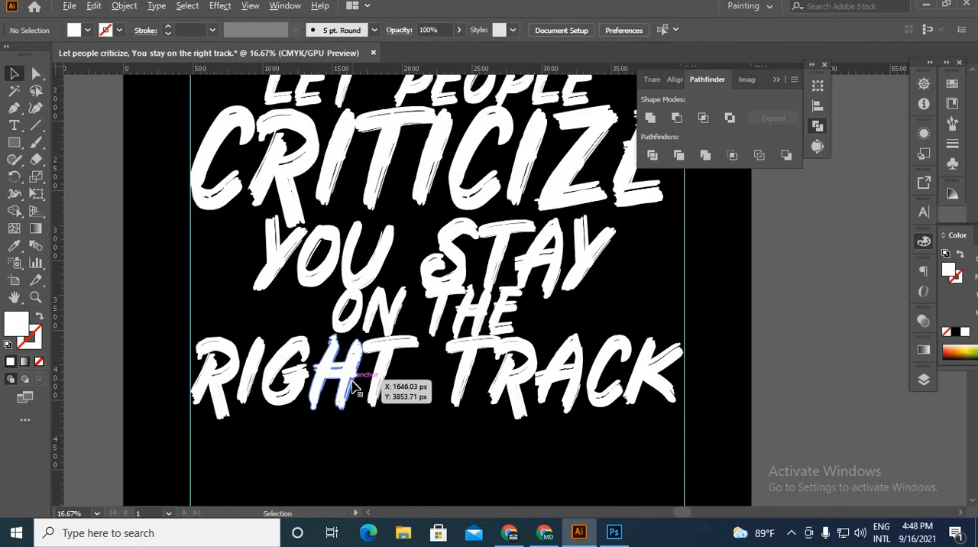
pyautogui.scroll(-1, 354, 387)
pyautogui.moveTo(269, 114); pyautogui.dragTo(589, 488)
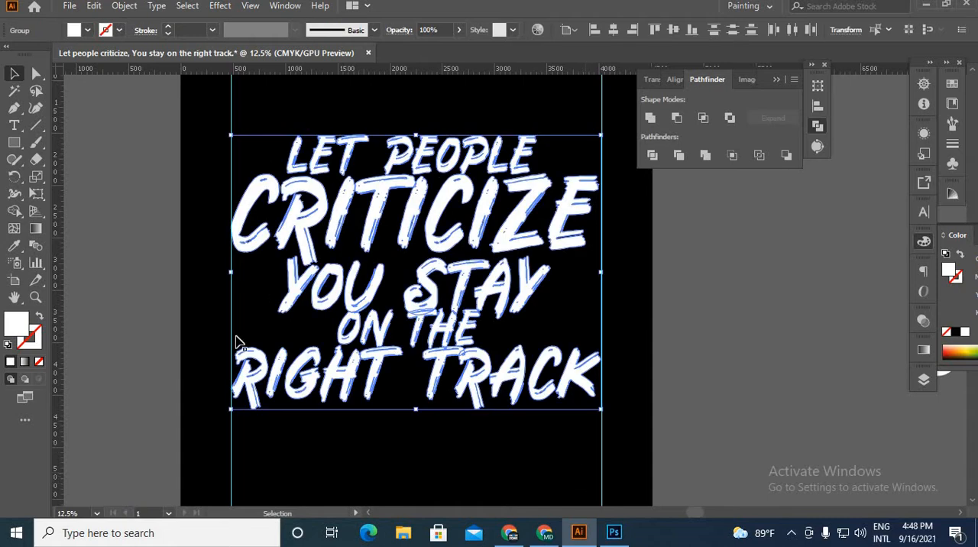
pyautogui.click(123, 6)
pyautogui.moveTo(175, 343)
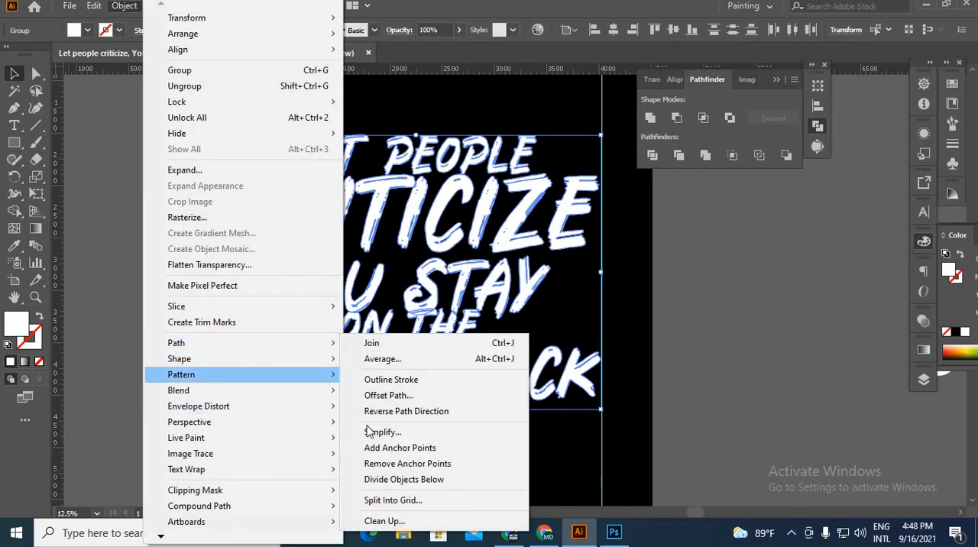
pyautogui.click(398, 396)
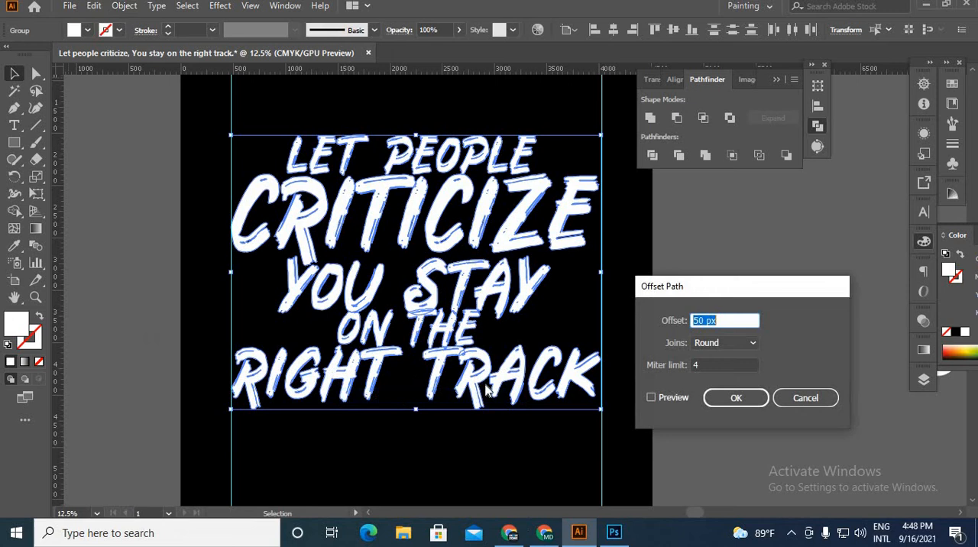
pyautogui.click(652, 399)
pyautogui.click(652, 399)
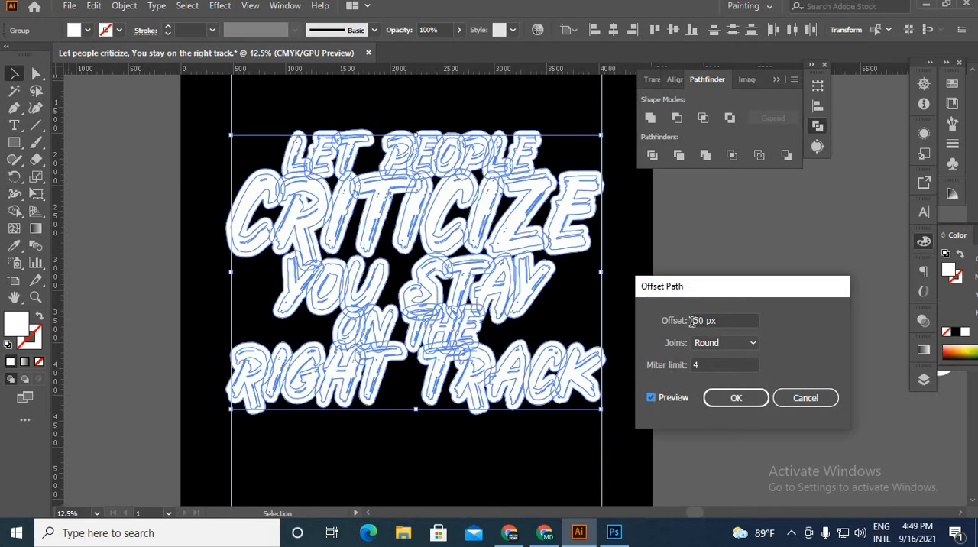
pyautogui.moveTo(707, 322); pyautogui.dragTo(679, 325)
pyautogui.write('70')
pyautogui.press('Return')
# Step: Fill the offset shapes with red and send them to the back
pyautogui.click(88, 31)
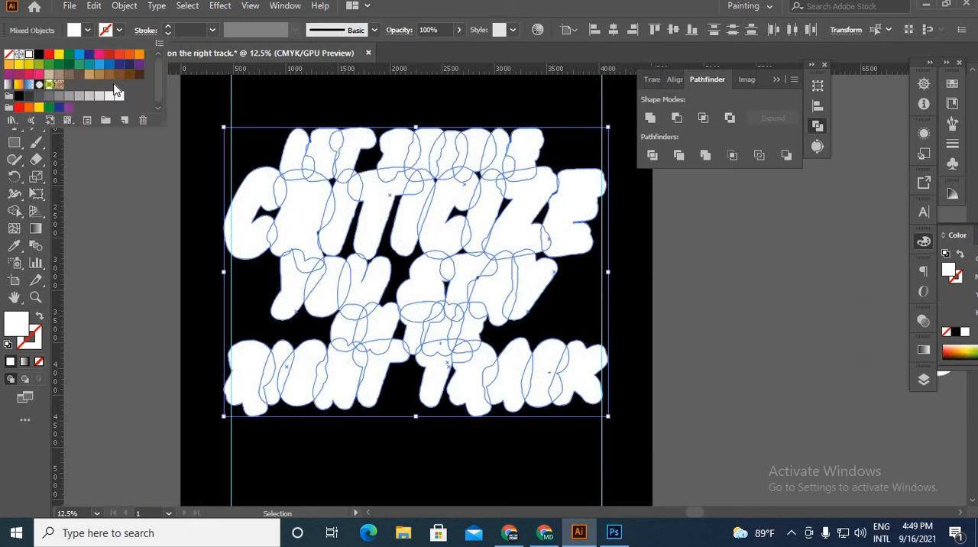
pyautogui.click(156, 254)
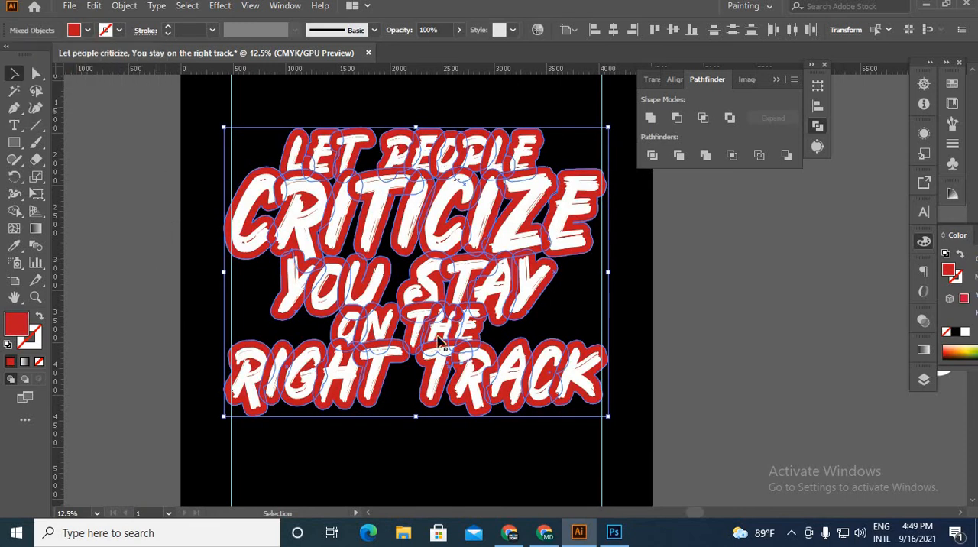
pyautogui.rightClick(435, 269)
pyautogui.moveTo(484, 429)
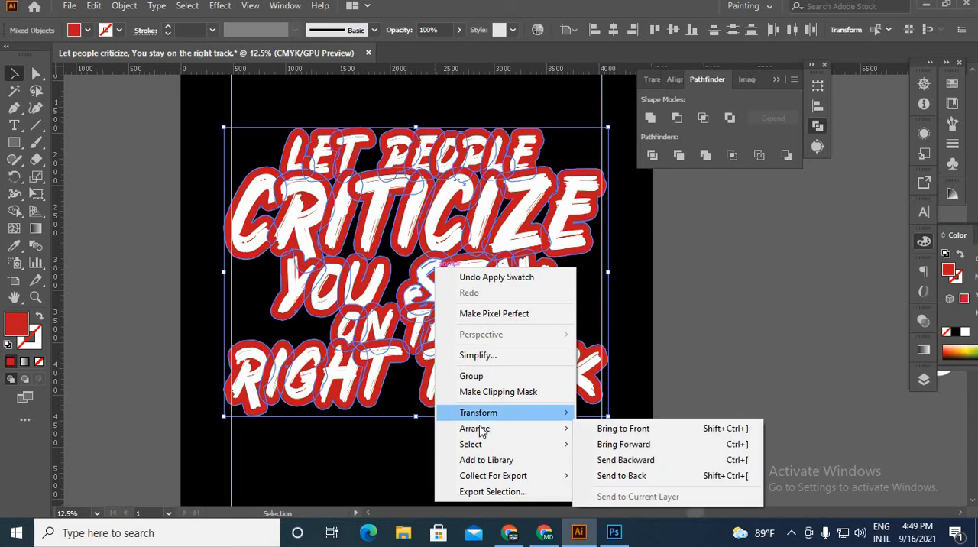
pyautogui.click(682, 475)
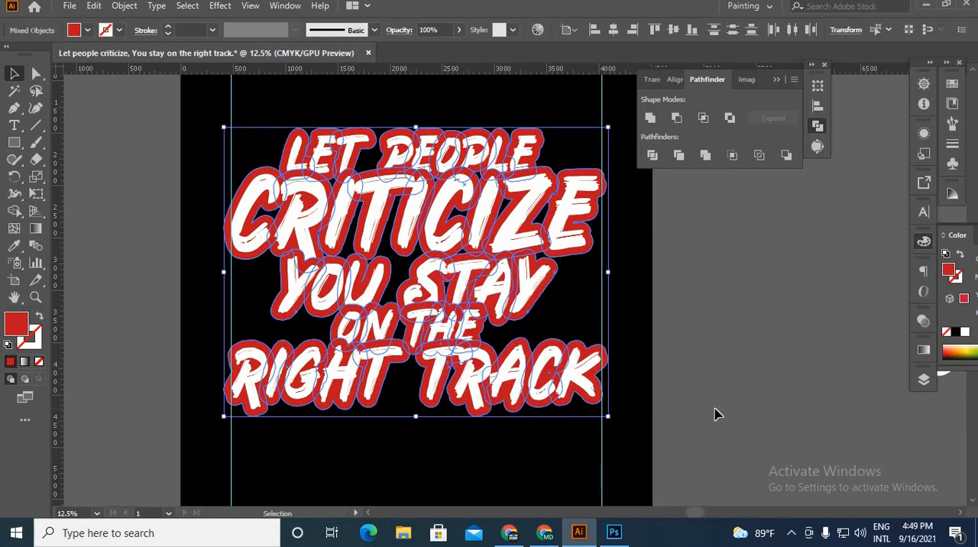
pyautogui.click(642, 428)
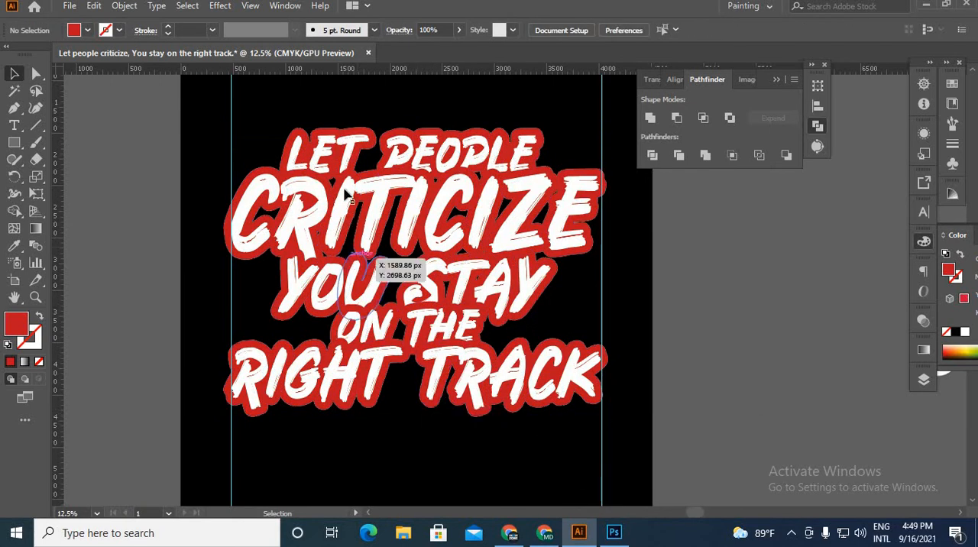
# Step: Ungroup the lettering and its red offset shapes
pyautogui.click(541, 375)
pyautogui.rightClick(445, 258)
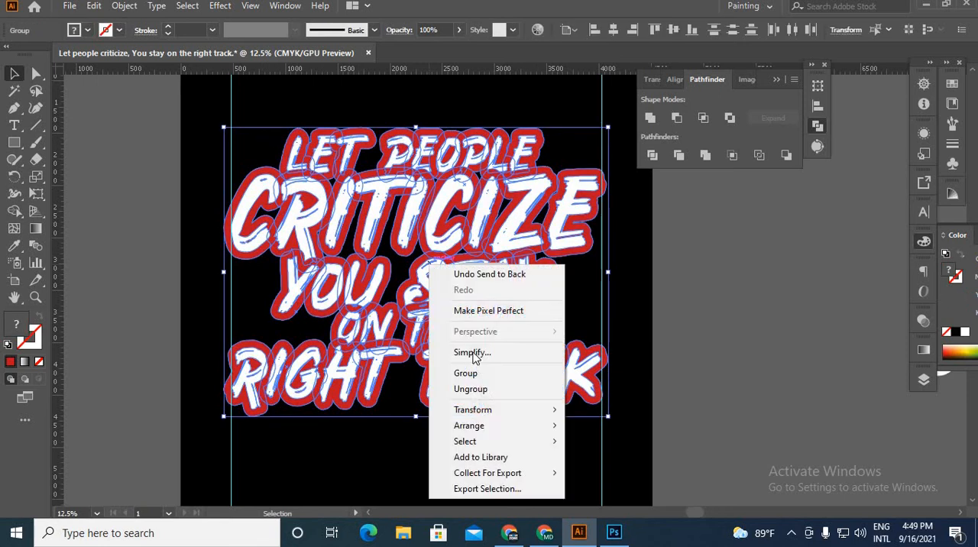
pyautogui.click(479, 391)
pyautogui.click(704, 384)
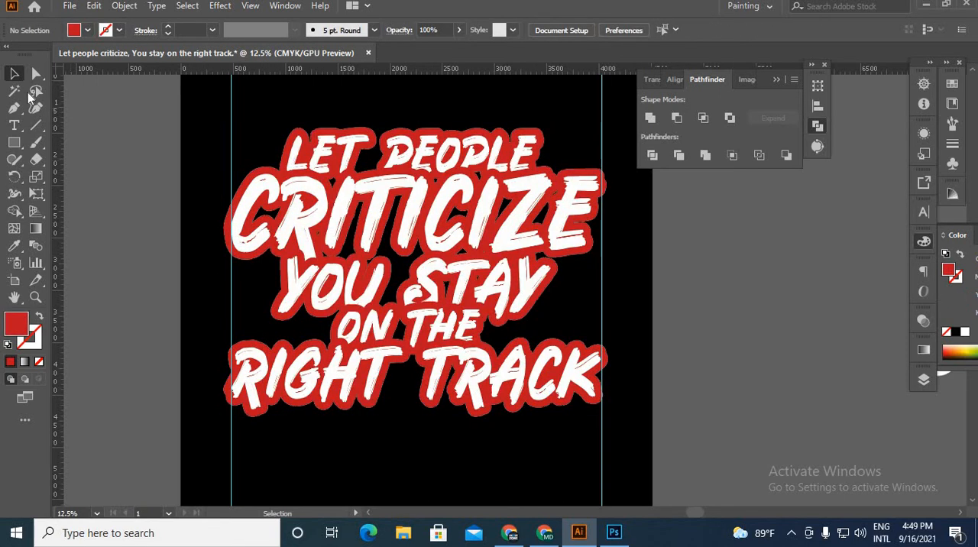
# Step: Select all the red offset shapes by color with the Magic Wand and group them
pyautogui.click(14, 90)
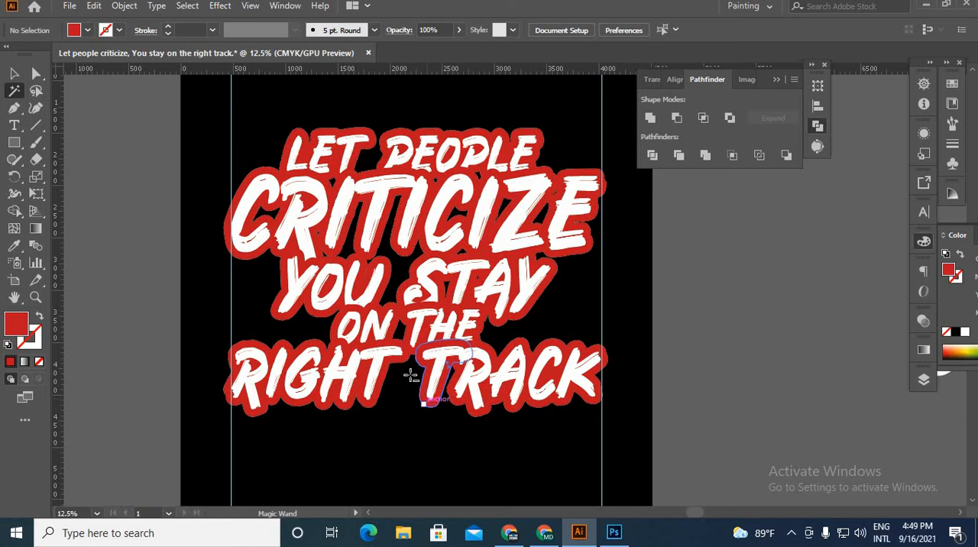
pyautogui.scroll(4, 413, 390)
pyautogui.click(467, 382)
pyautogui.scroll(-3, 463, 384)
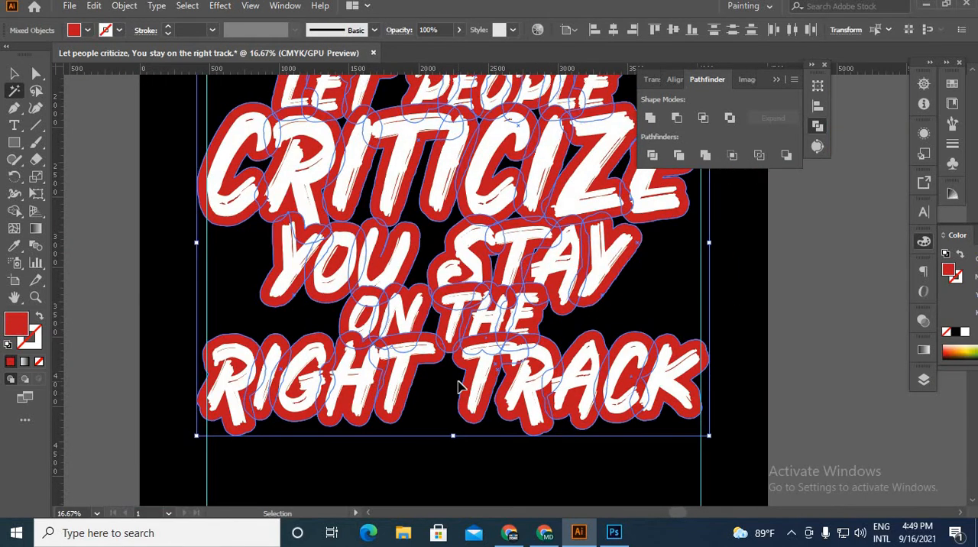
pyautogui.hotkey('ctrl', 'g')
pyautogui.click(13, 73)
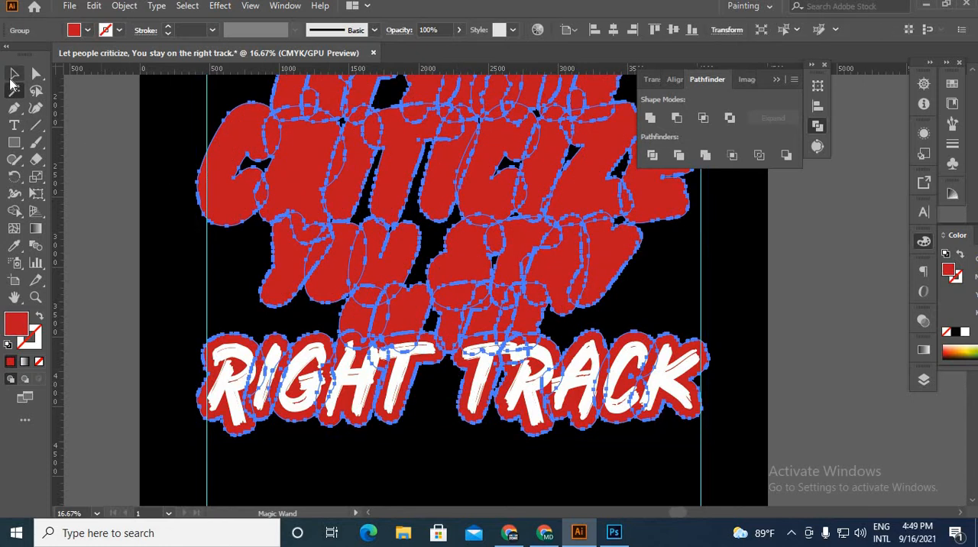
# Step: Select the grouped red offset shapes and send them behind all the other artwork
pyautogui.click(81, 125)
pyautogui.click(306, 356)
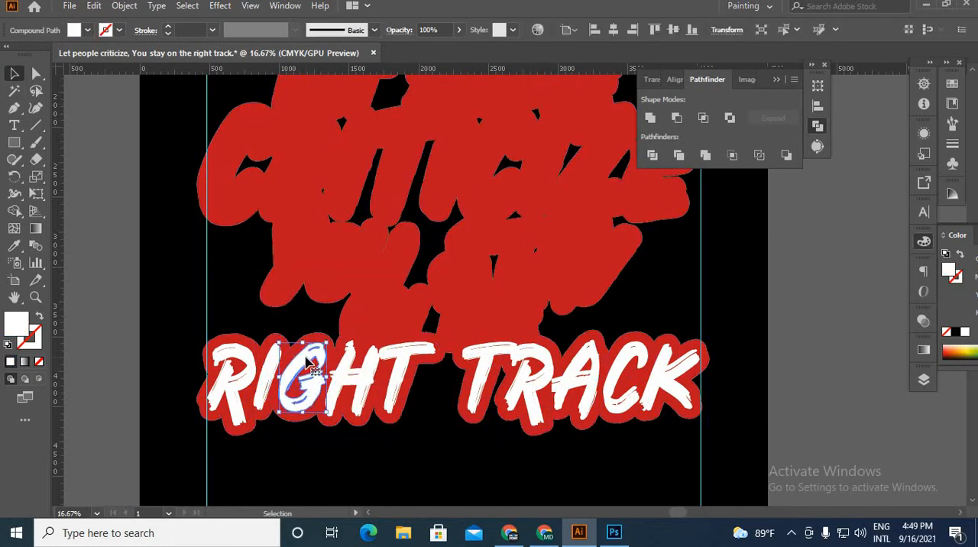
pyautogui.click(590, 306)
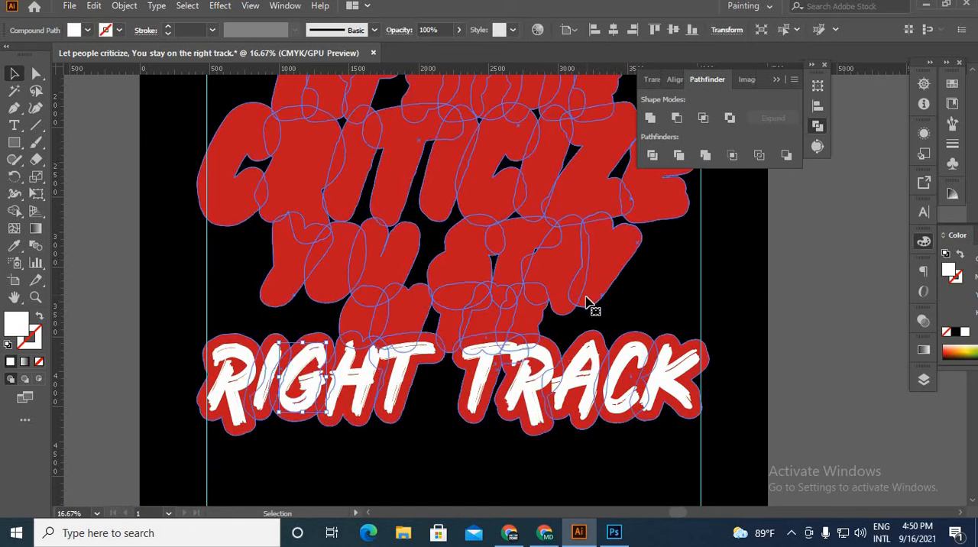
pyautogui.click(603, 301)
pyautogui.click(603, 301)
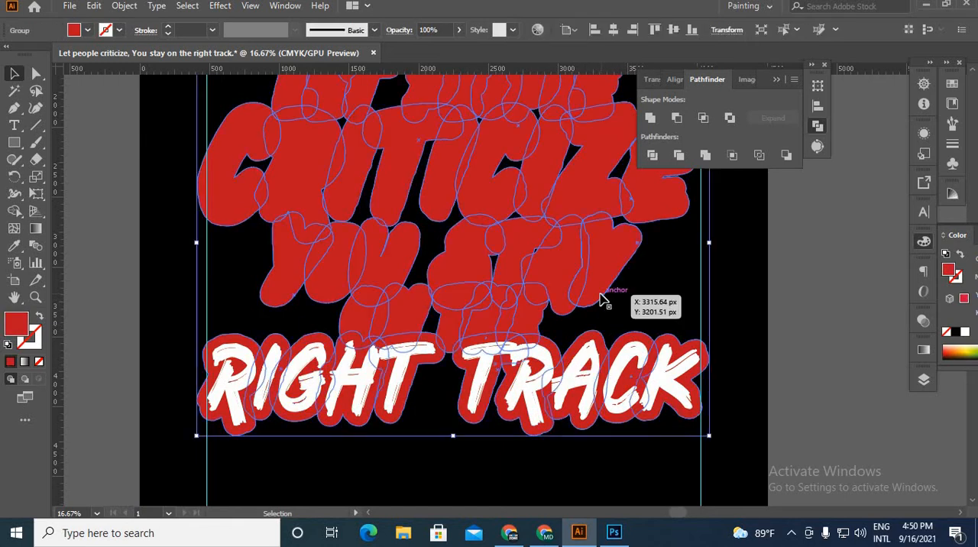
pyautogui.press('Delete')
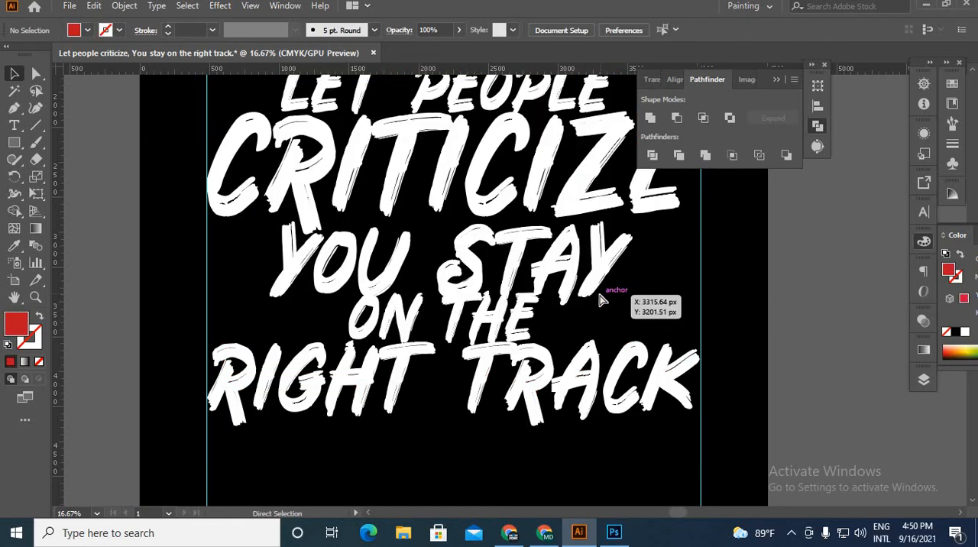
# Step: Group all the white slogan lettering on the artboard and clear the selection
pyautogui.scroll(-1, 394, 367)
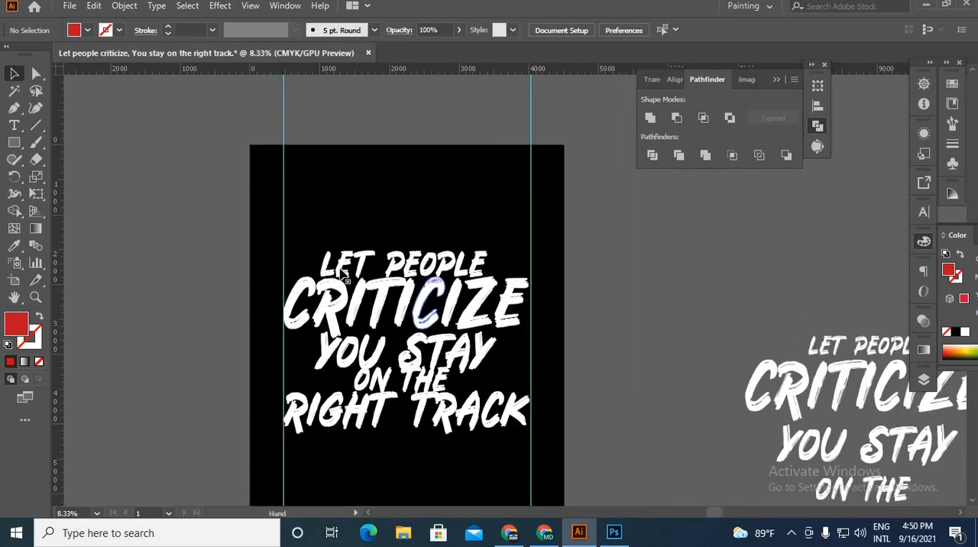
pyautogui.click(523, 457)
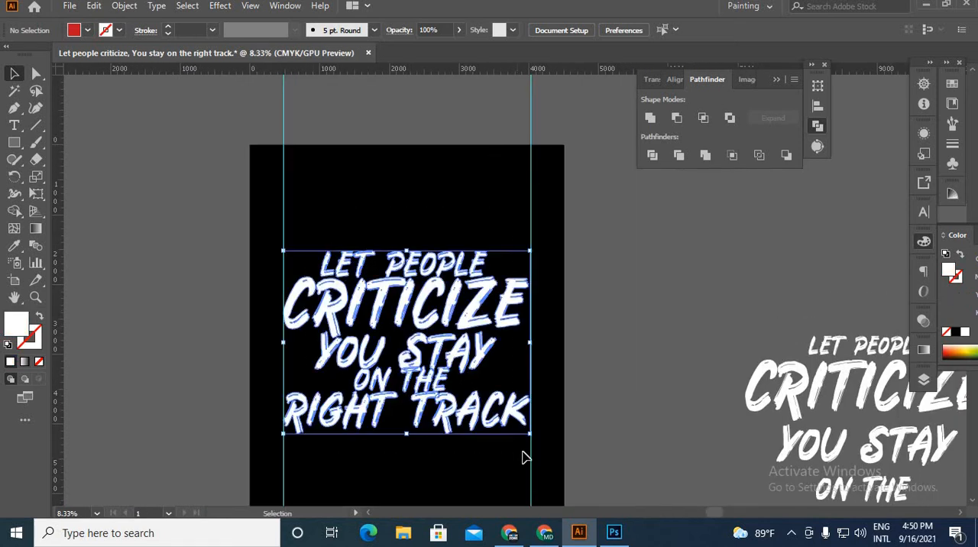
pyautogui.hotkey('ctrl', 'shift', 'o')
pyautogui.press('v')
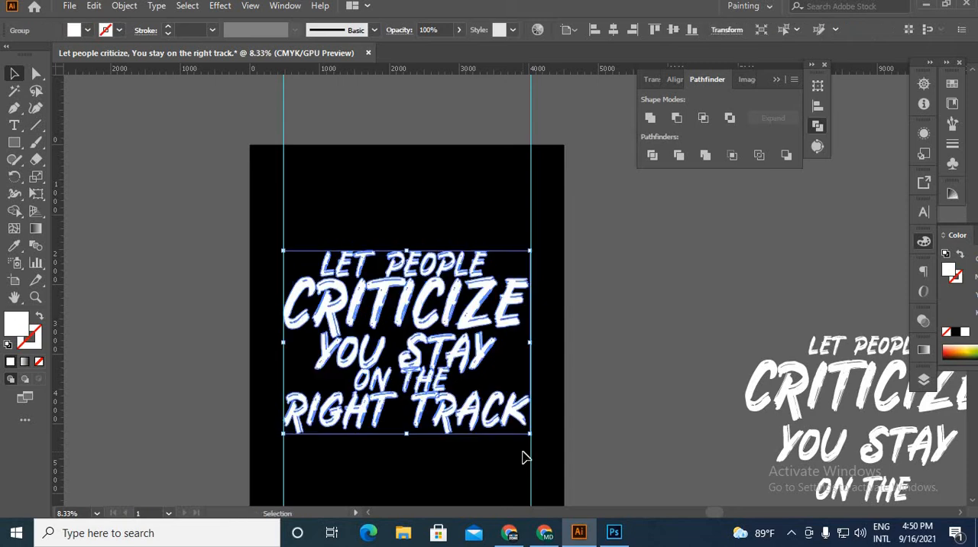
pyautogui.hotkey('ctrl', 'shift', 'a')
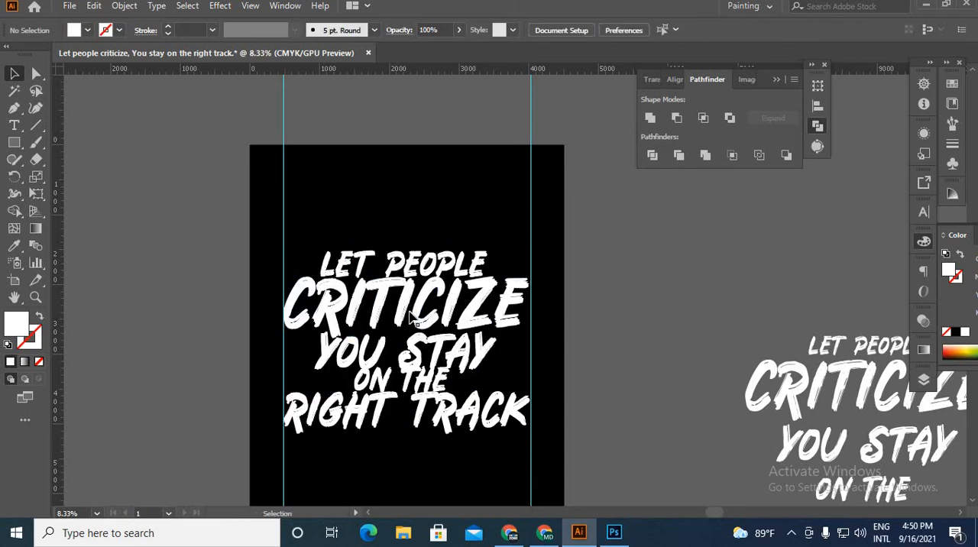
pyautogui.press('a')
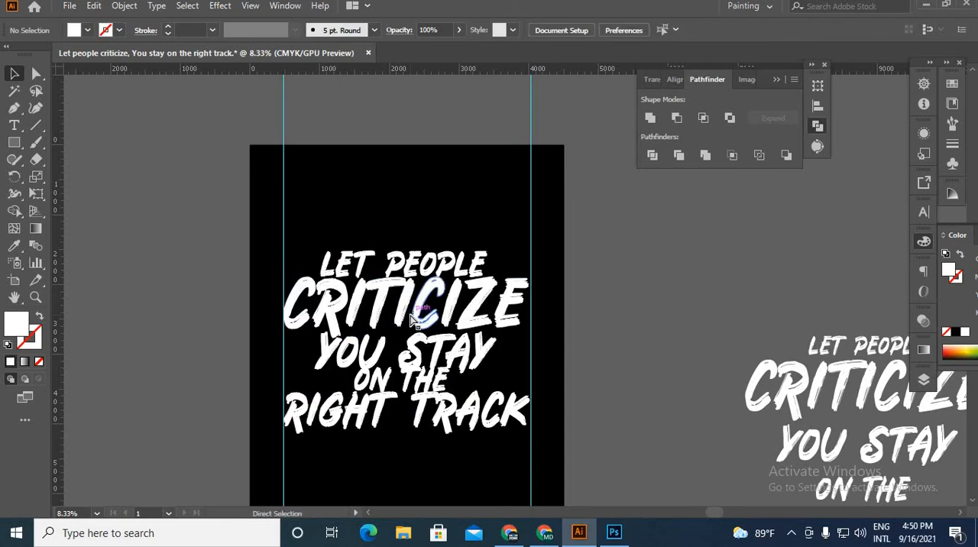
# Step: Unlock all objects and send the black background to the back, behind the red offset shapes
pyautogui.hotkey('ctrl', 'z')
pyautogui.hotkey('ctrl', 'shift', 'z')
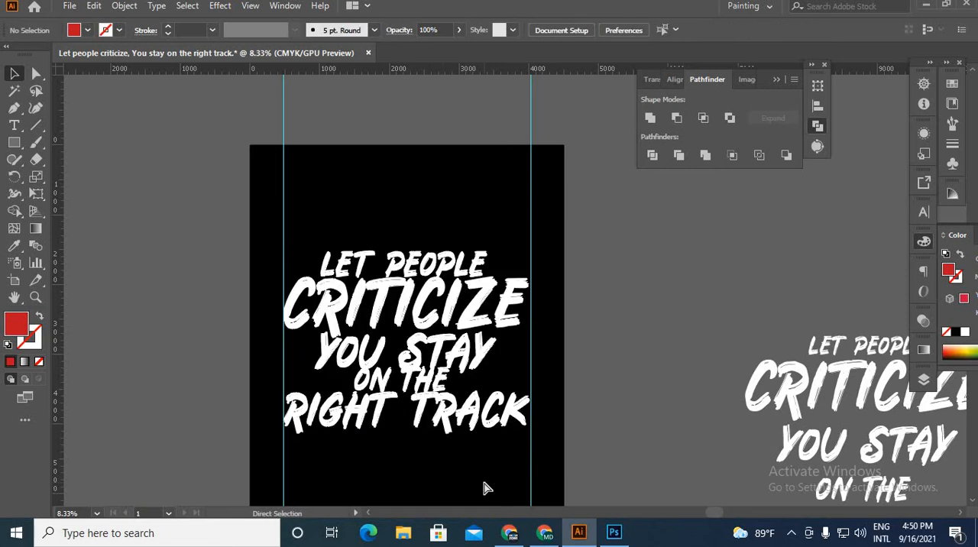
pyautogui.hotkey('ctrl', 'alt', '2')
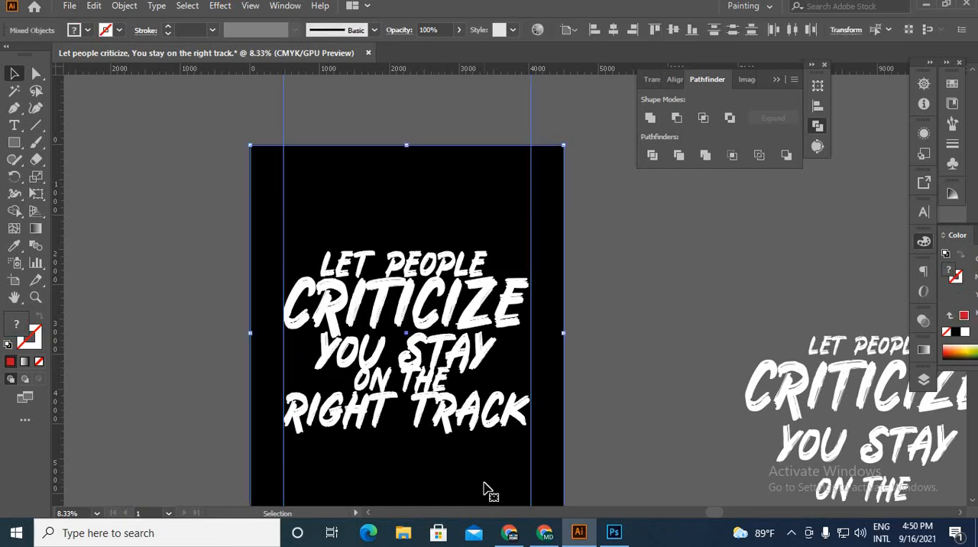
pyautogui.click(764, 299)
pyautogui.hotkey('ctrl', 'a')
pyautogui.rightClick(635, 183)
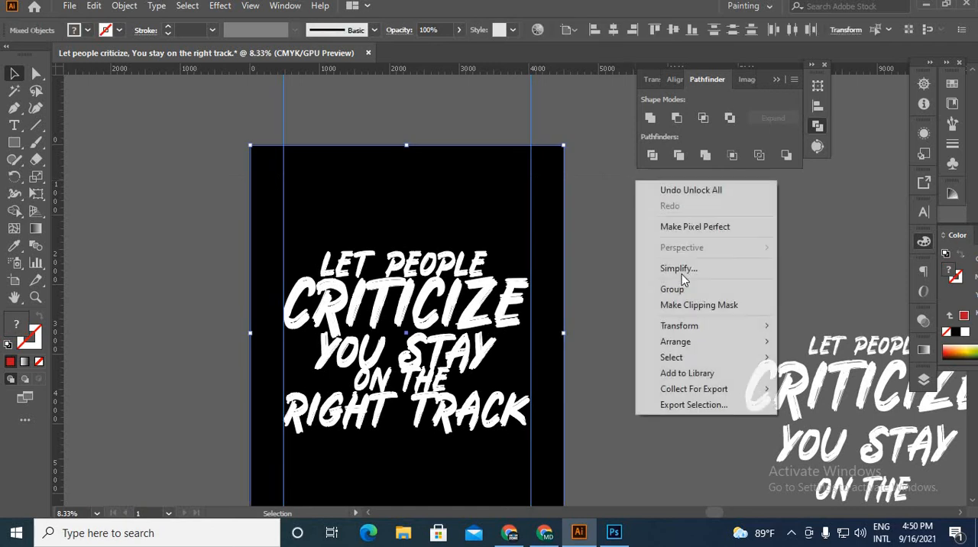
pyautogui.moveTo(697, 343)
pyautogui.click(810, 389)
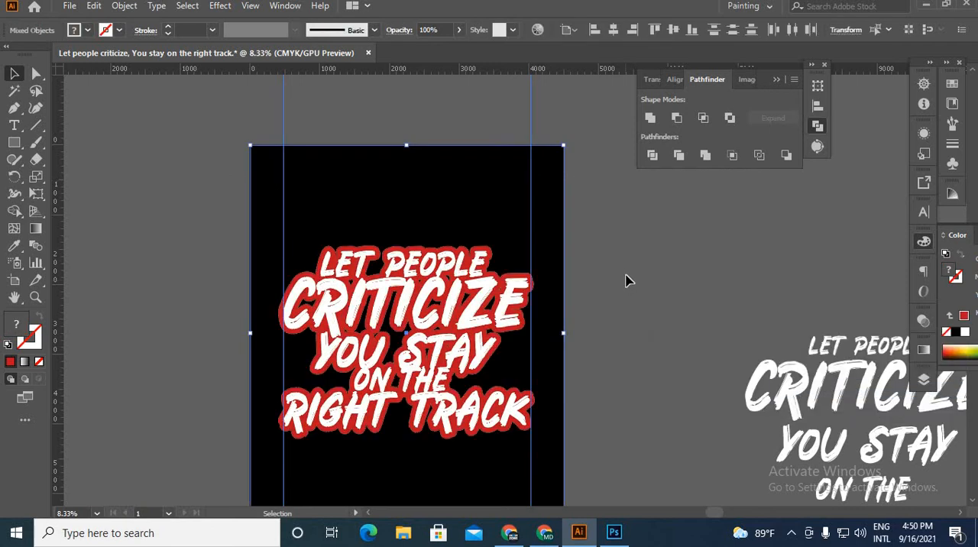
# Step: Lock the black background and the guides again
pyautogui.click(626, 279)
pyautogui.hotkey('ctrl', 'a')
pyautogui.hotkey('ctrl', 'h')
pyautogui.click(655, 183)
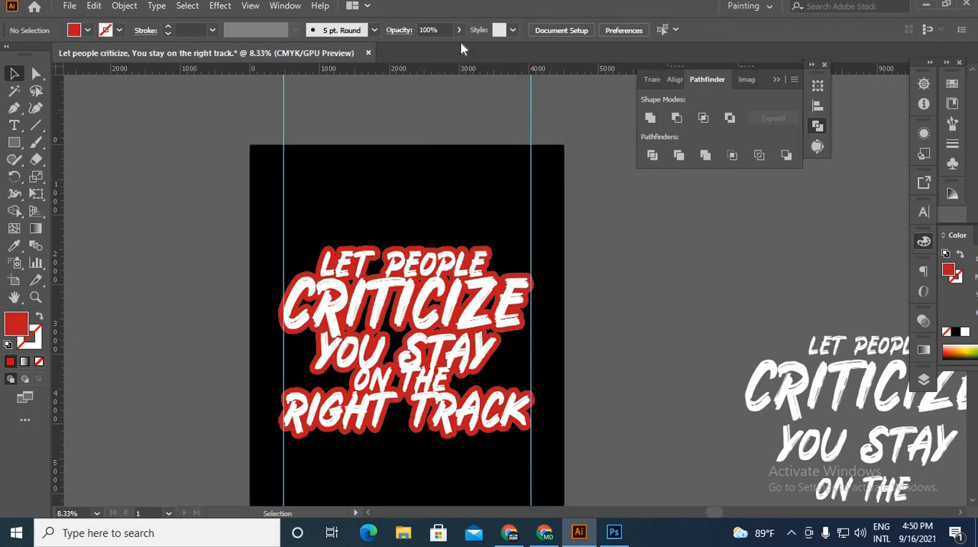
pyautogui.scroll(2, 436, 359)
pyautogui.moveTo(460, 295); pyautogui.dragTo(454, 159)
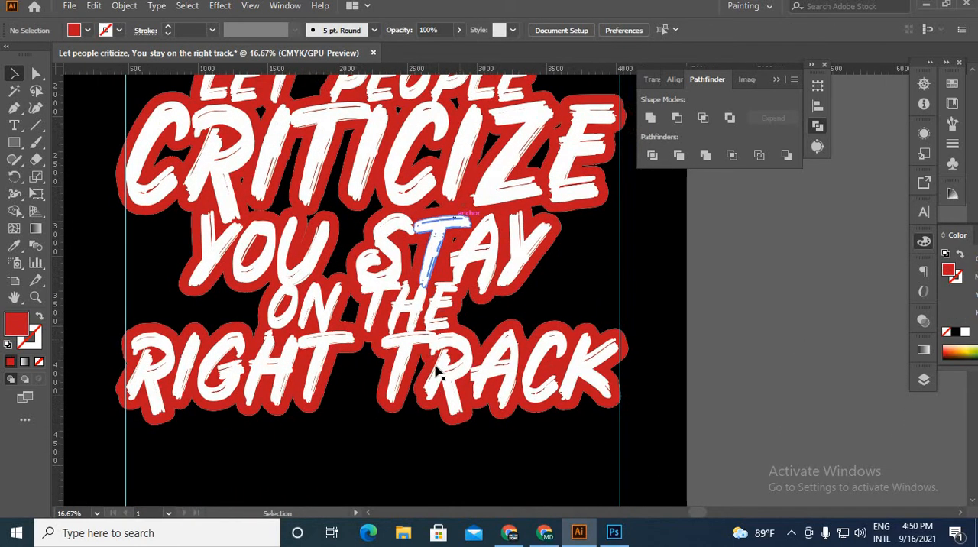
pyautogui.click(403, 353)
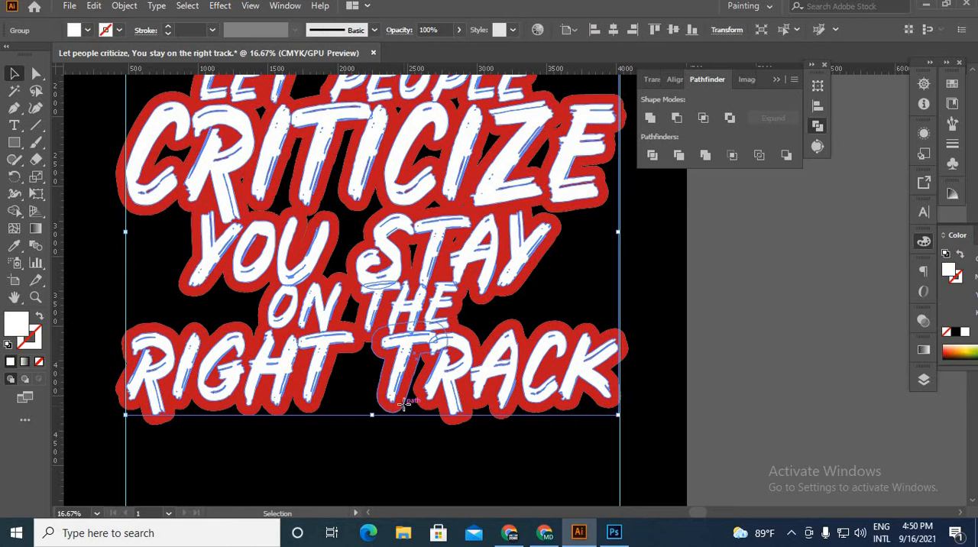
pyautogui.click(348, 441)
pyautogui.scroll(-2, 377, 366)
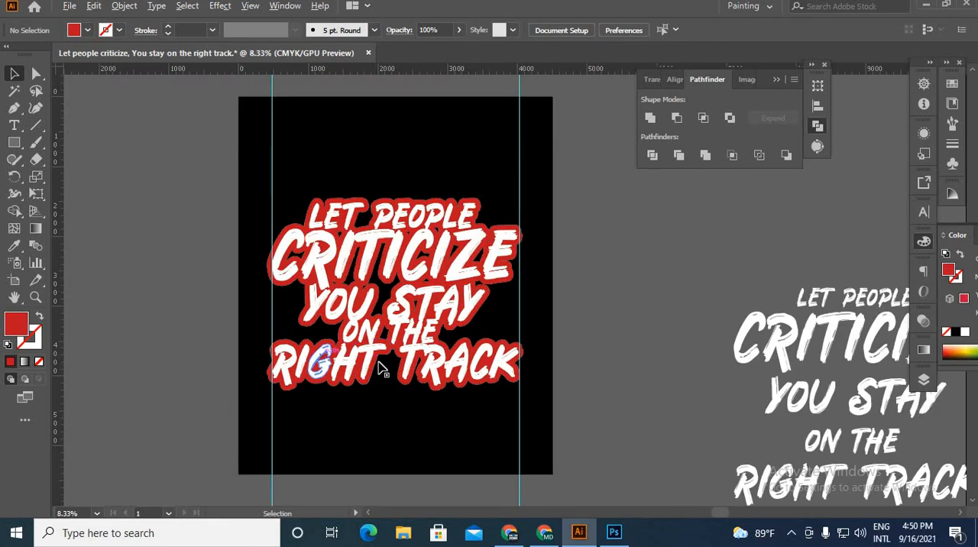
# Step: Draw a closed red polygon with the Pen tool across the gaps between the CRITICIZE, YOU STAY and ON THE lines, and send it to the back
pyautogui.scroll(2, 378, 366)
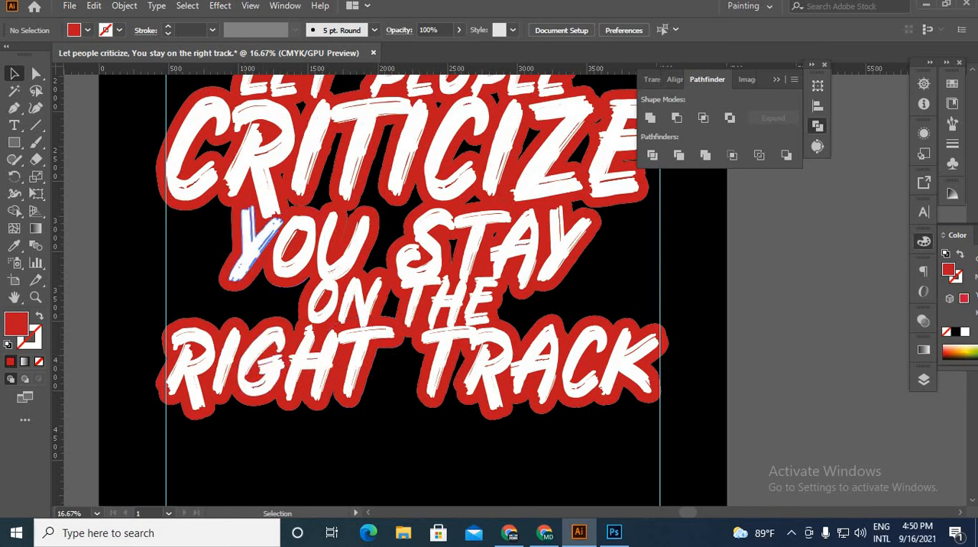
pyautogui.click(14, 115)
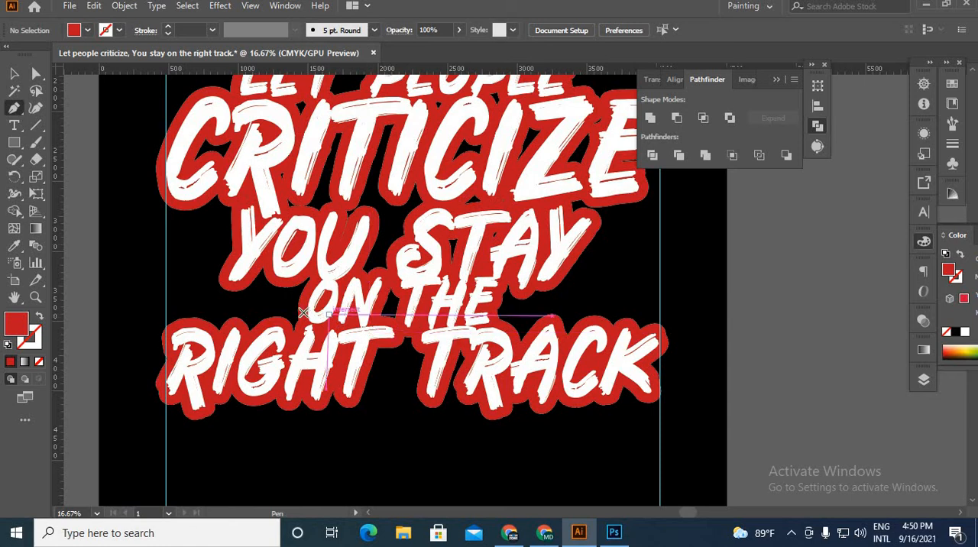
pyautogui.click(304, 311)
pyautogui.click(329, 238)
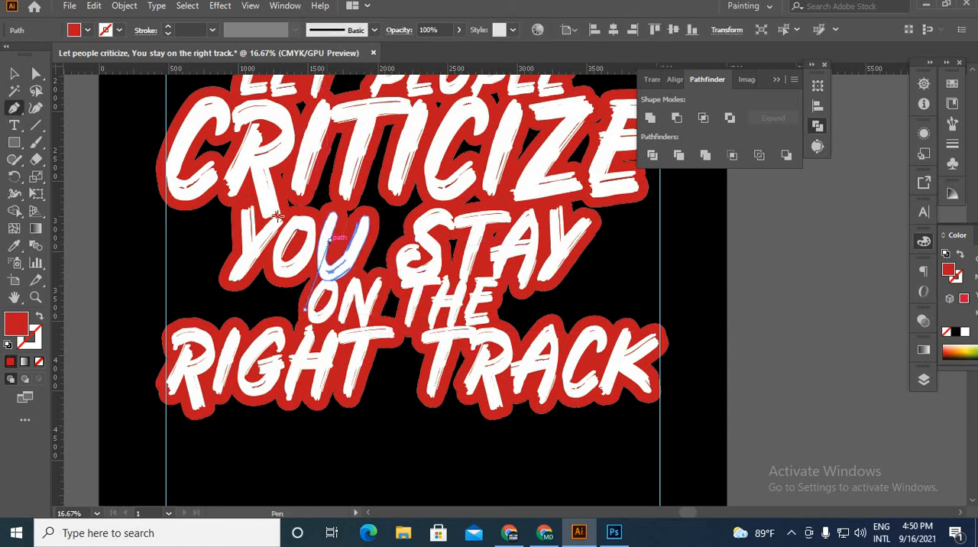
pyautogui.click(255, 201)
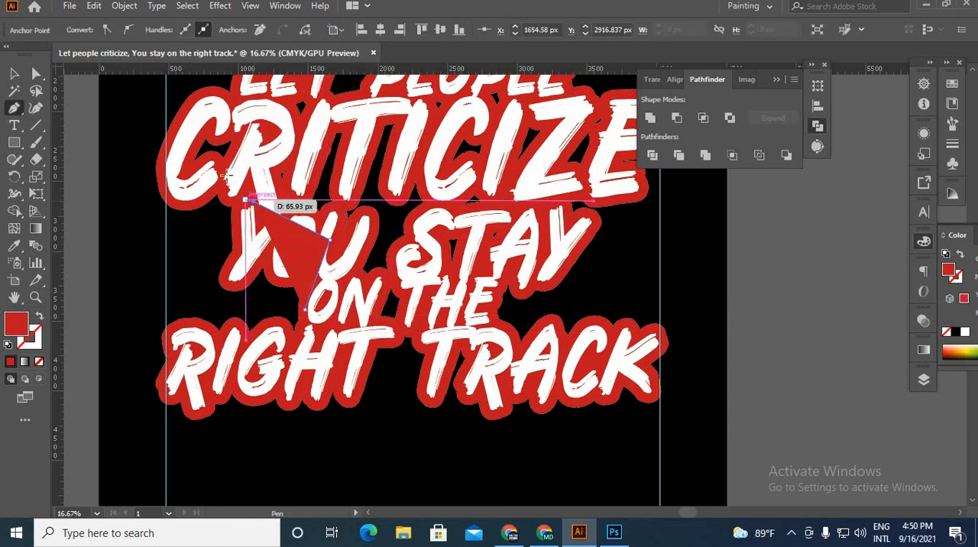
pyautogui.click(217, 167)
pyautogui.click(179, 166)
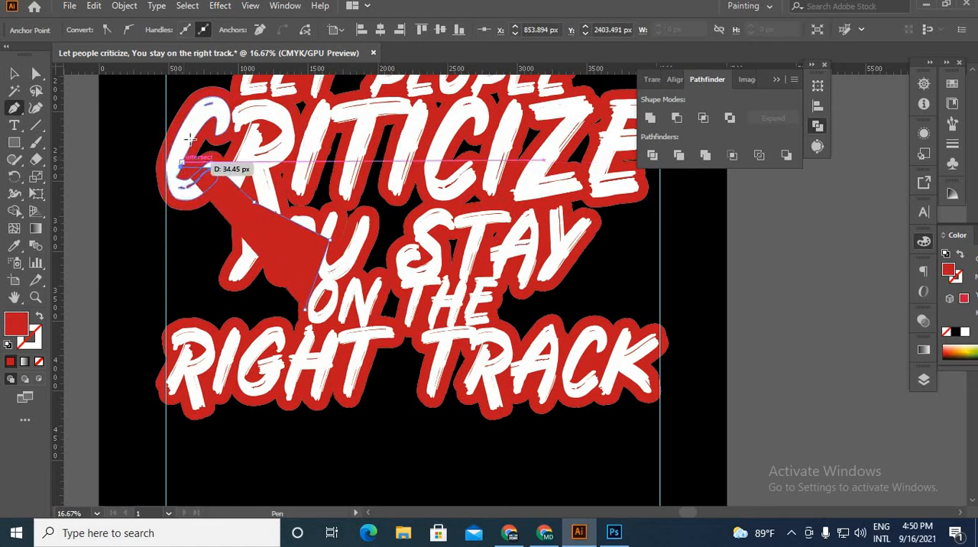
pyautogui.click(192, 133)
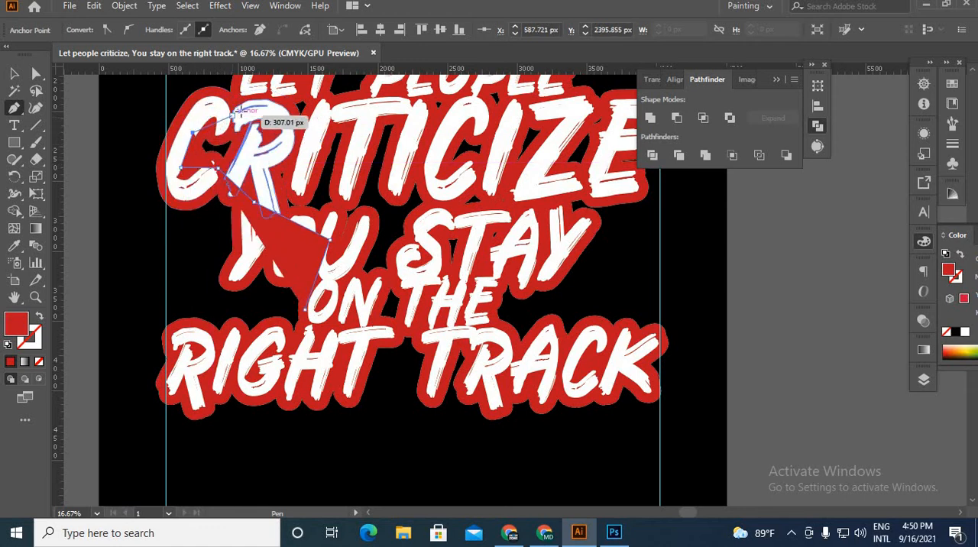
pyautogui.click(300, 94)
pyautogui.click(397, 98)
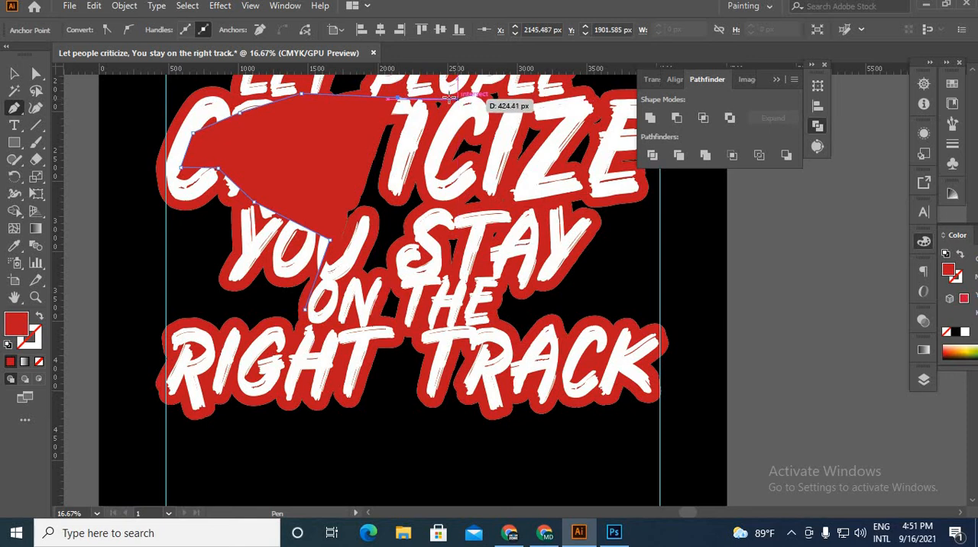
pyautogui.click(446, 98)
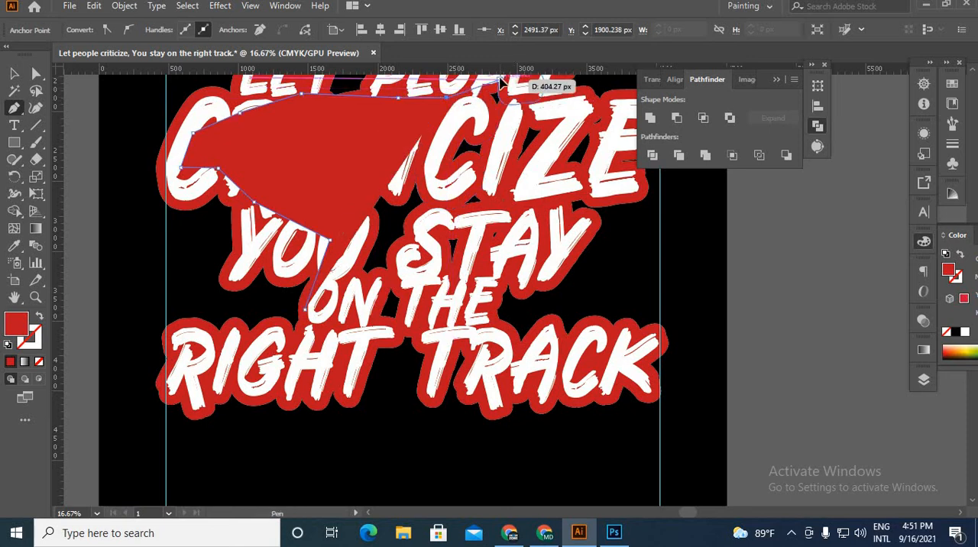
pyautogui.click(500, 80)
pyautogui.click(549, 95)
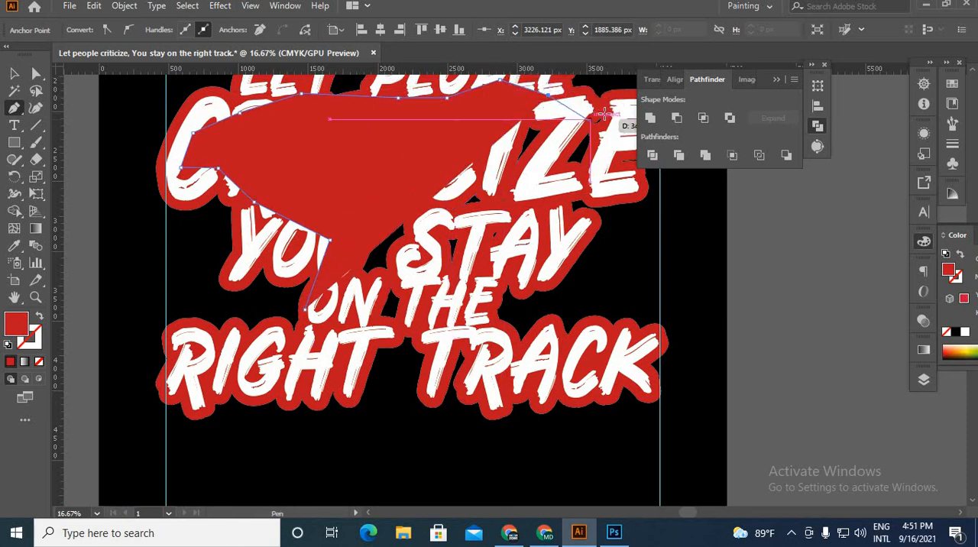
pyautogui.click(614, 110)
pyautogui.click(597, 160)
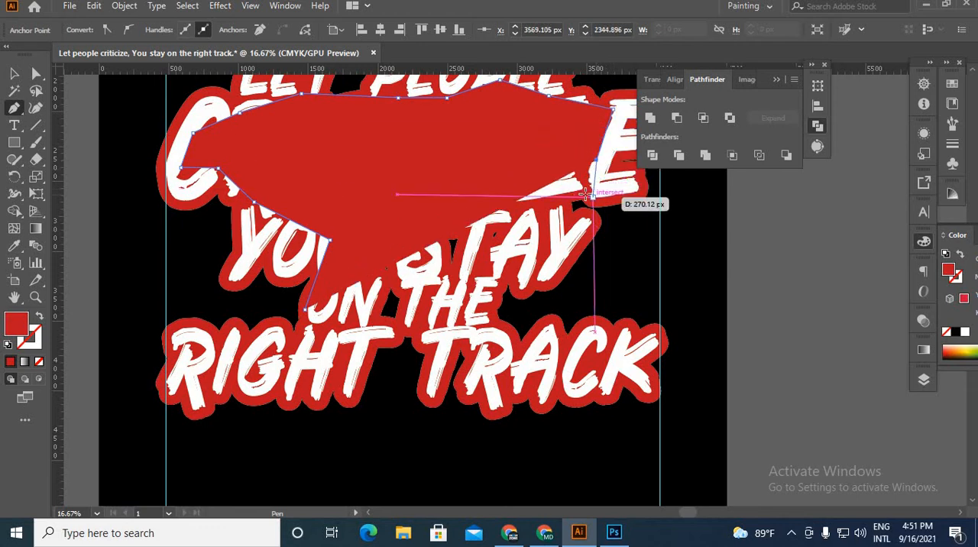
pyautogui.click(565, 193)
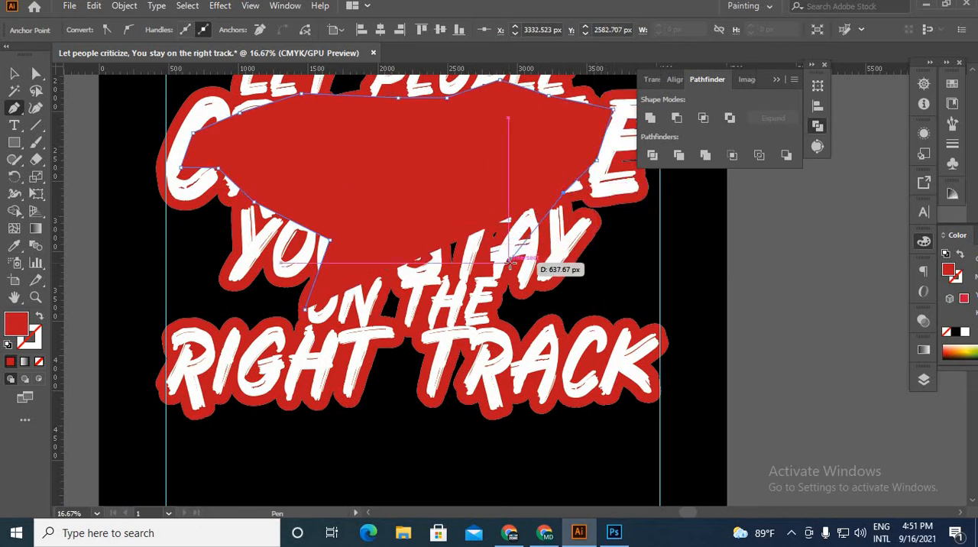
pyautogui.click(509, 263)
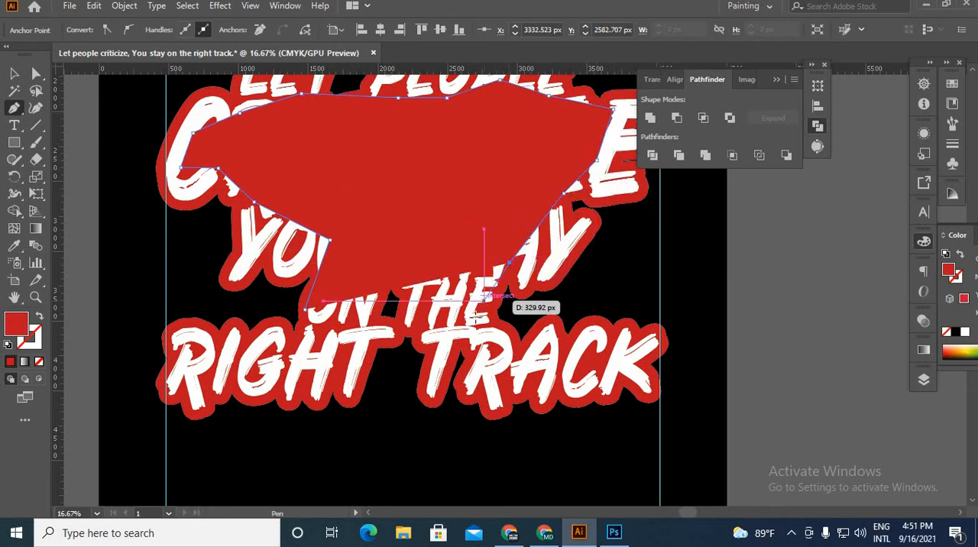
pyautogui.click(425, 334)
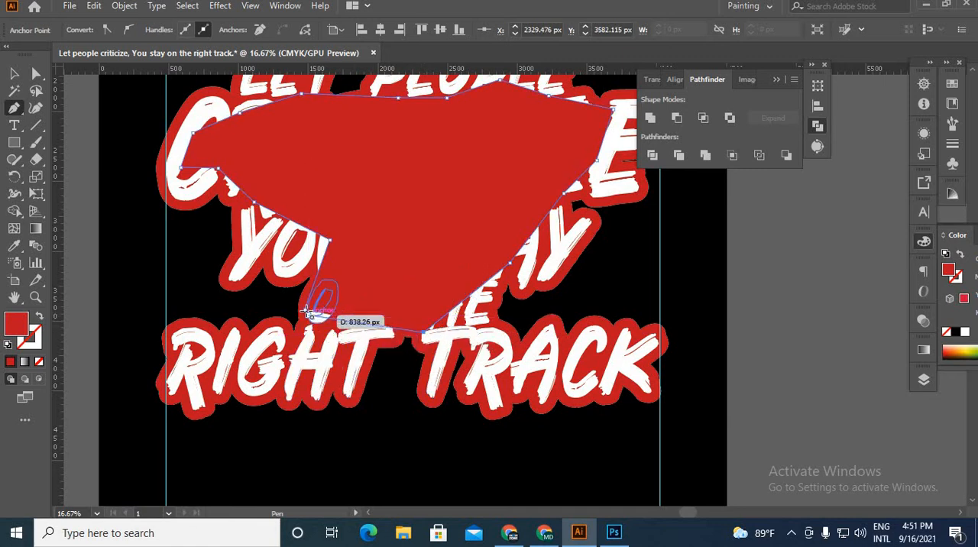
pyautogui.click(306, 312)
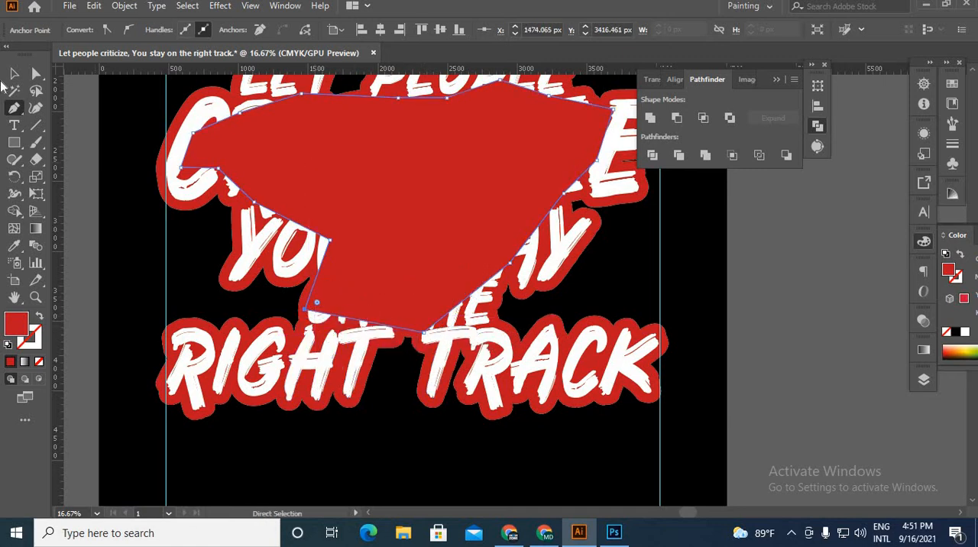
pyautogui.click(14, 73)
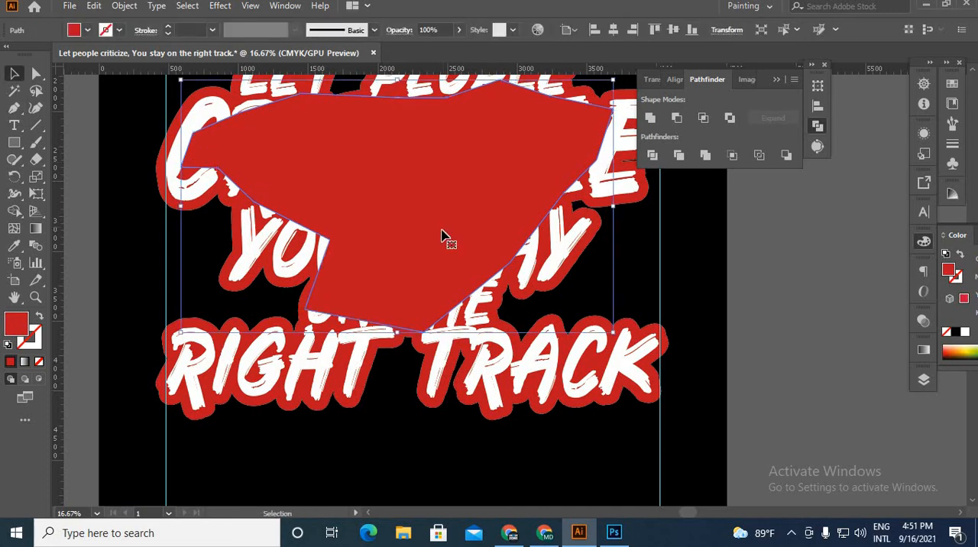
pyautogui.press('Delete')
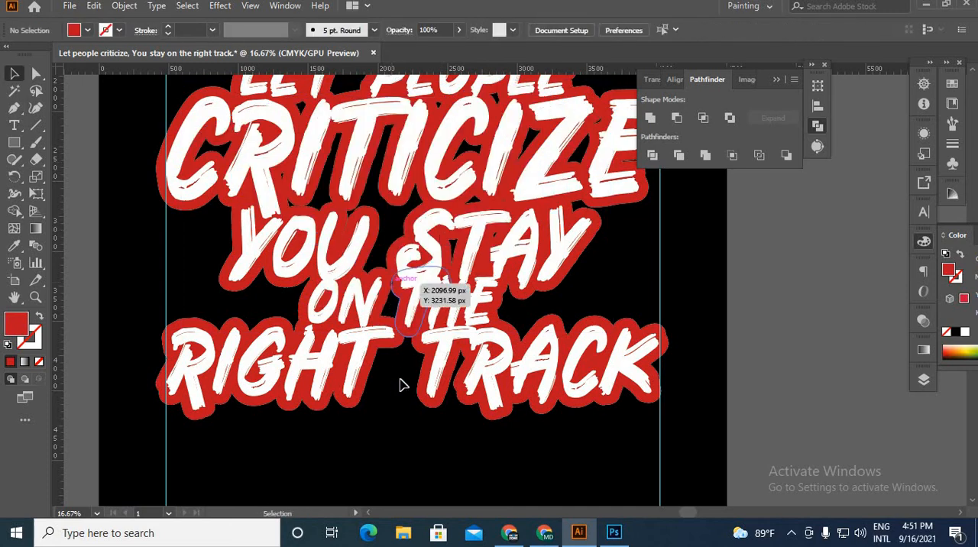
# Step: Undo the last change to the red polygon filling the gaps between the slogan lines and clear the selection
pyautogui.click(371, 378)
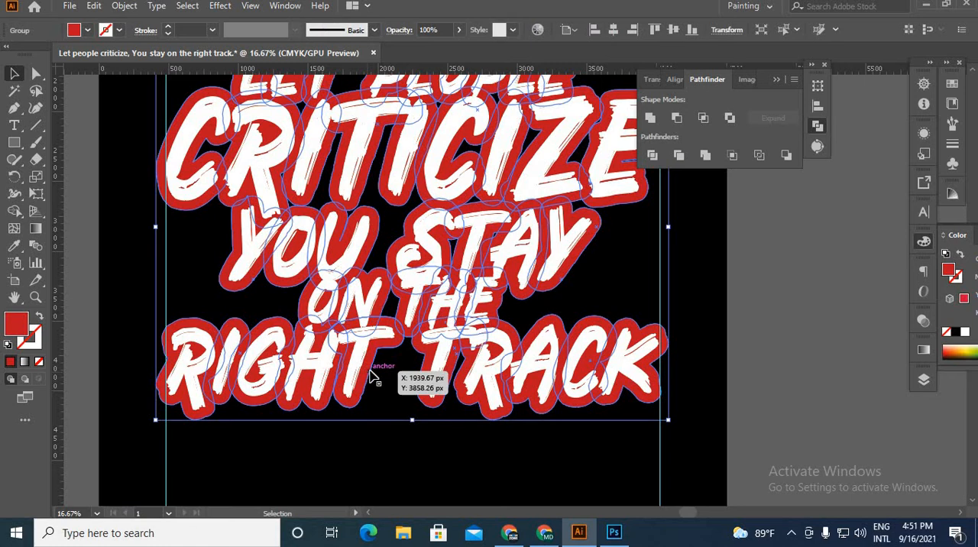
pyautogui.press('a')
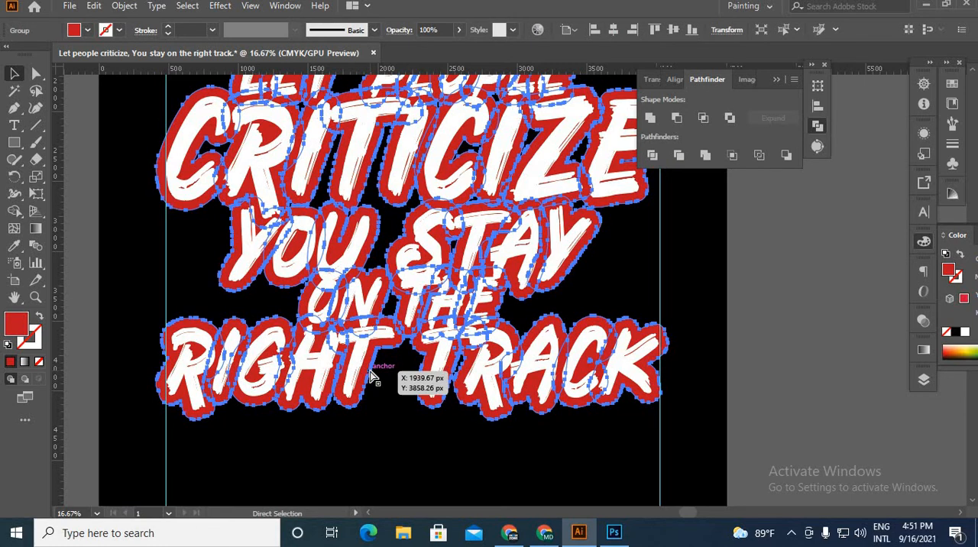
pyautogui.hotkey('ctrl', 'z')
pyautogui.click(426, 457)
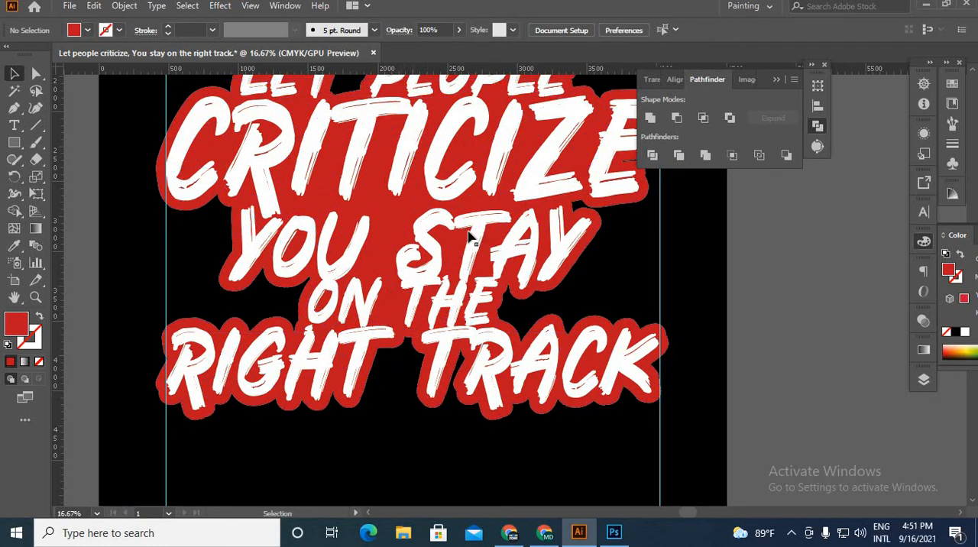
# Step: Unite the red offset group and the red filler polygon behind the lettering into one shape, and clear the selection
pyautogui.scroll(-1, 469, 237)
pyautogui.scroll(4, 355, 142)
pyautogui.scroll(-2, 336, 388)
pyautogui.scroll(-3, 434, 387)
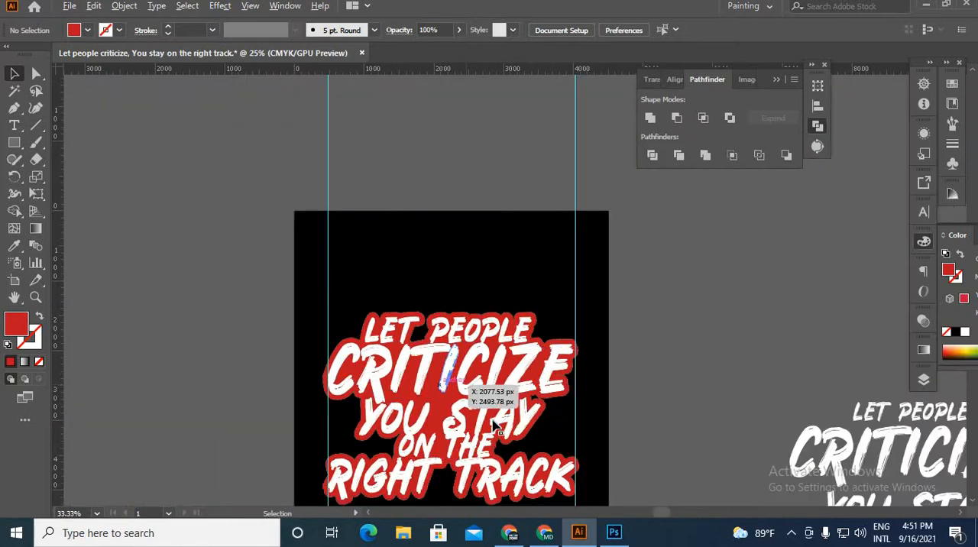
pyautogui.scroll(-2, 493, 425)
pyautogui.scroll(5, 503, 360)
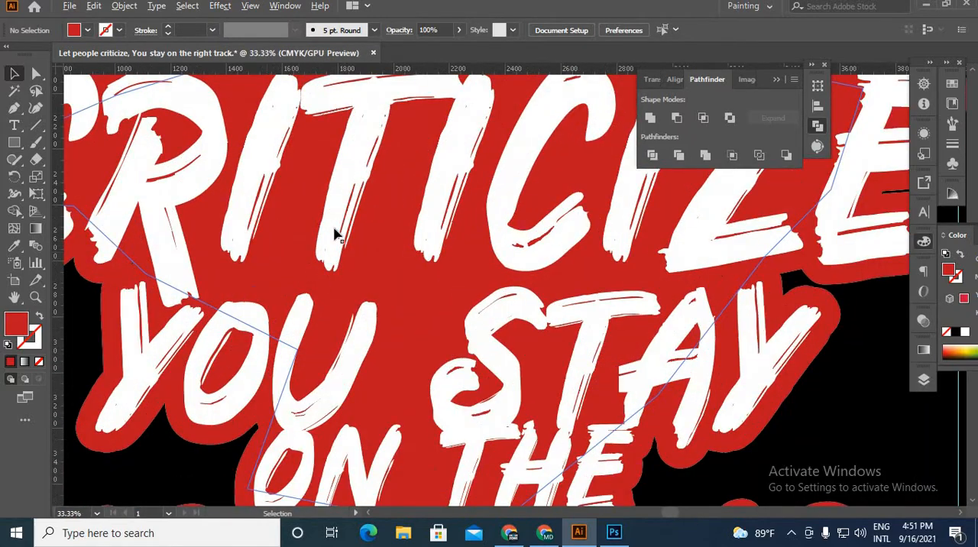
pyautogui.scroll(-2, 535, 342)
pyautogui.scroll(2, 332, 311)
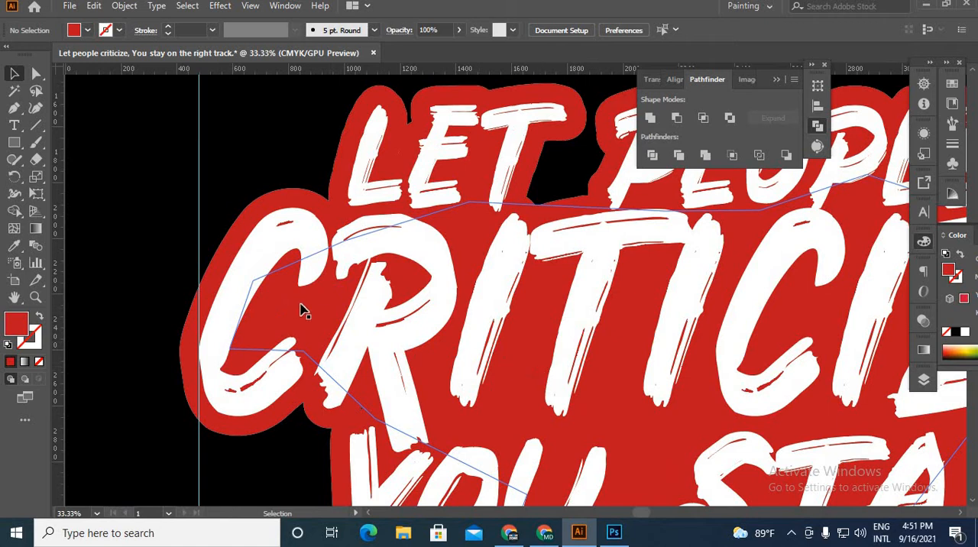
pyautogui.click(247, 253)
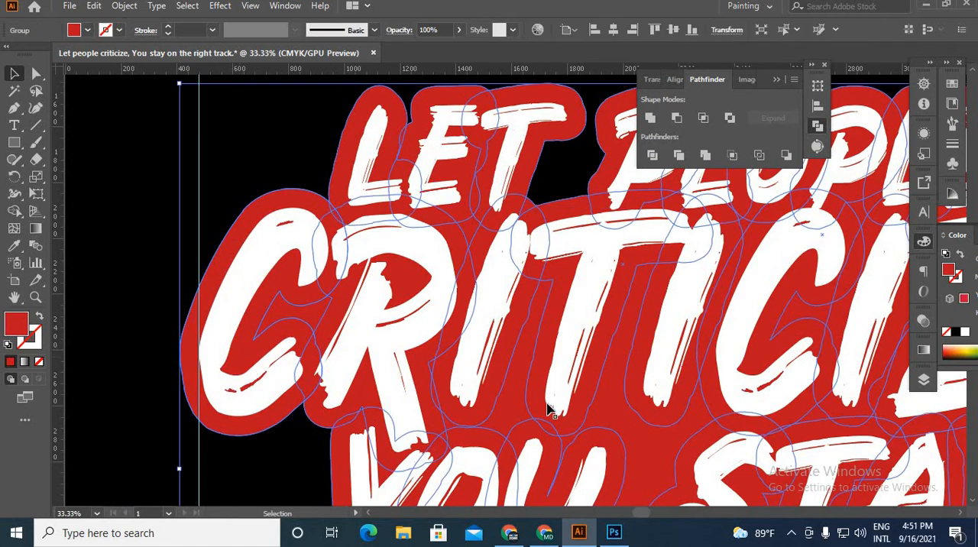
pyautogui.moveTo(527, 413); pyautogui.dragTo(453, 426)
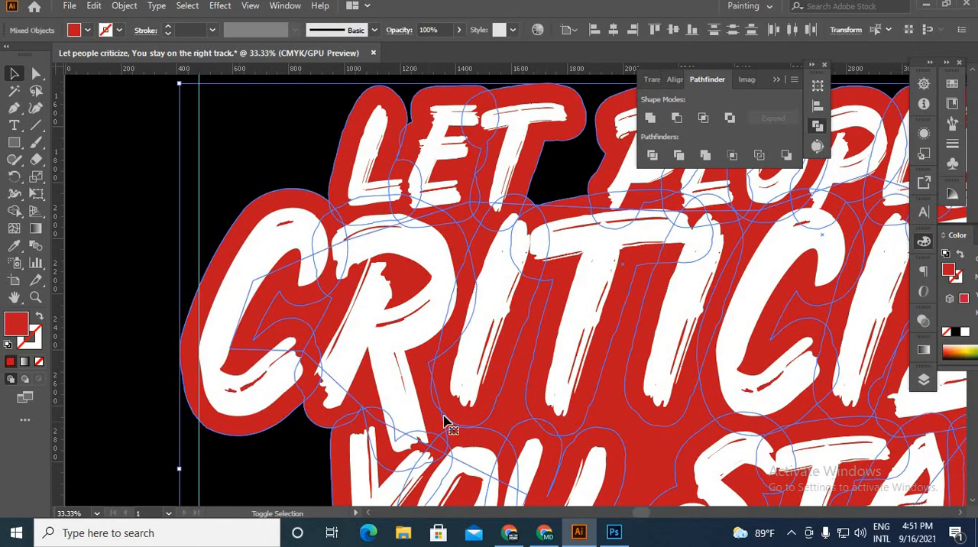
pyautogui.click(650, 118)
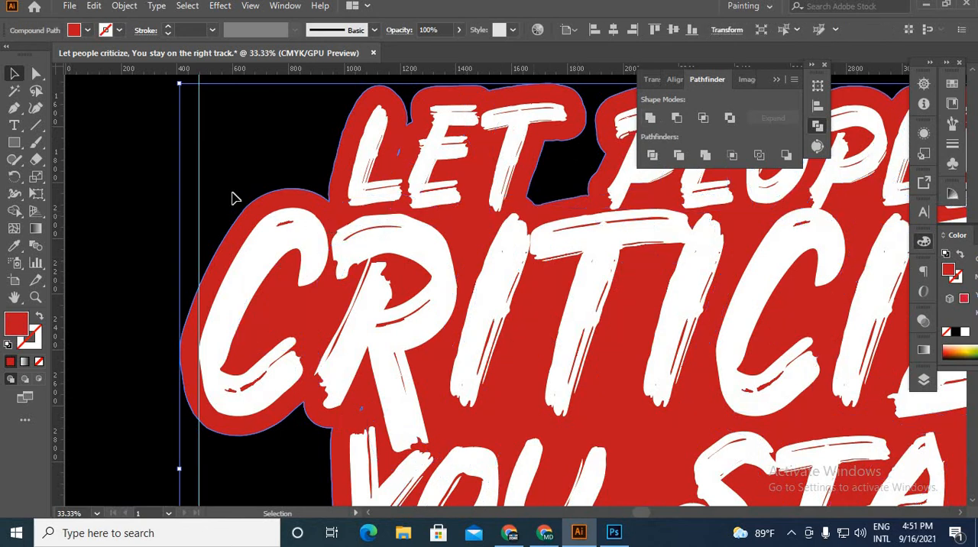
pyautogui.click(239, 166)
# Step: Turn the united red backing shape into an unfilled outline with a 27 pt red stroke
pyautogui.scroll(-5, 215, 145)
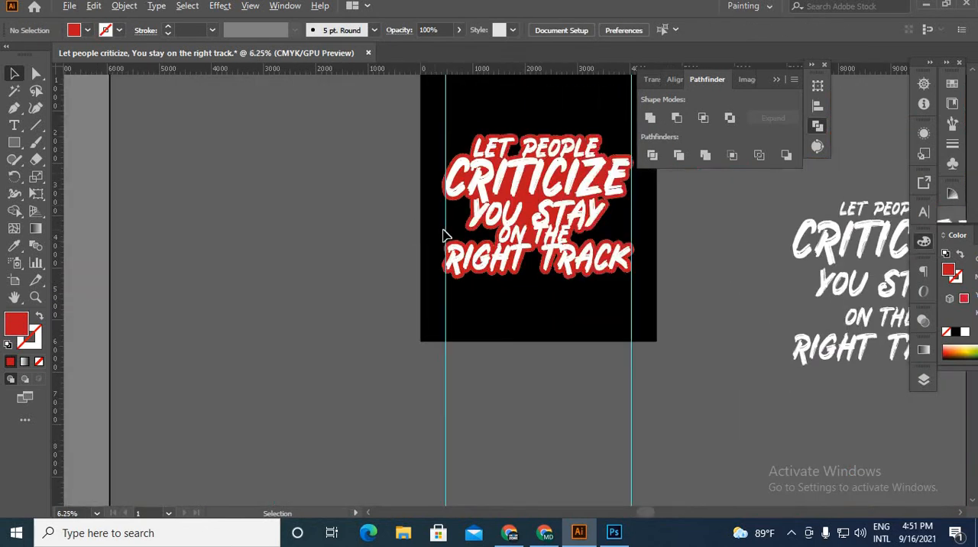
pyautogui.scroll(3, 443, 232)
pyautogui.moveTo(514, 253); pyautogui.dragTo(211, 358)
pyautogui.click(382, 260)
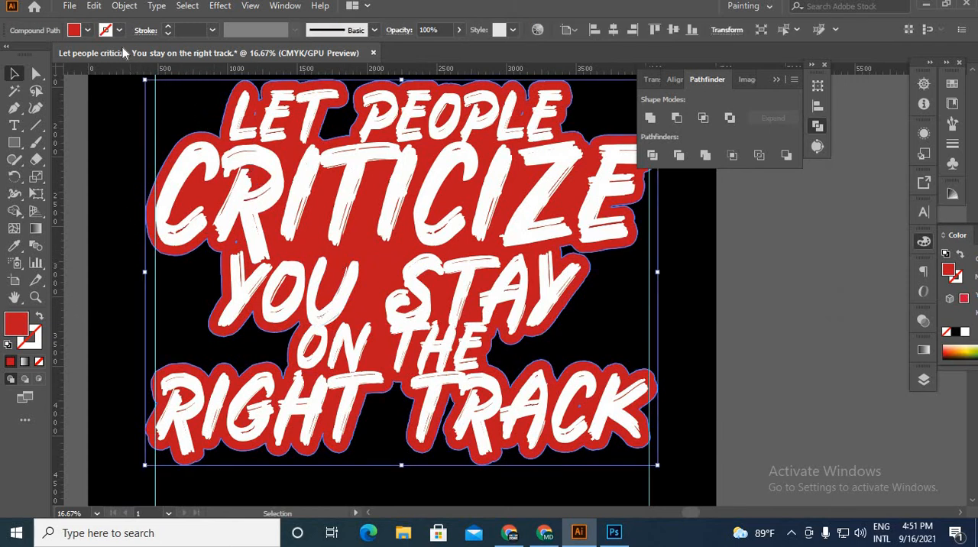
pyautogui.click(41, 318)
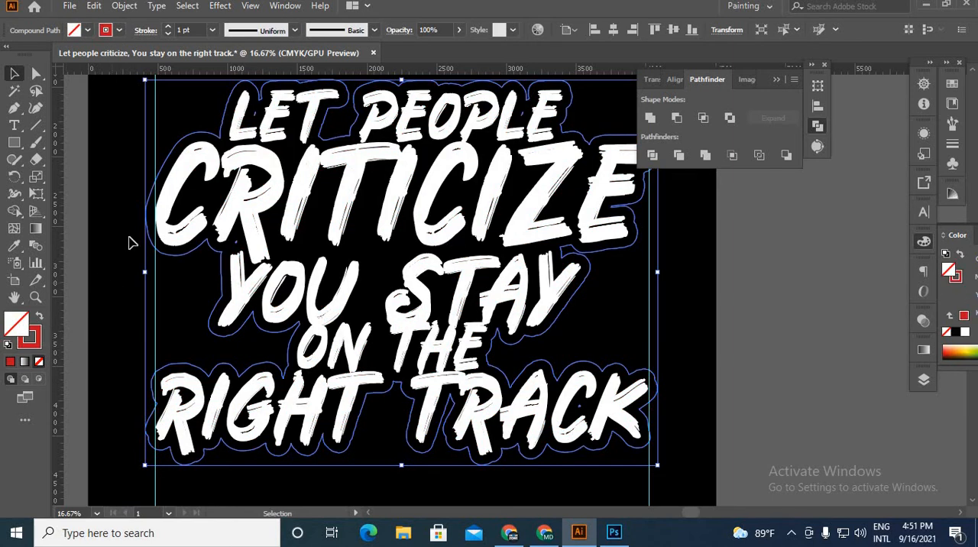
pyautogui.click(170, 29)
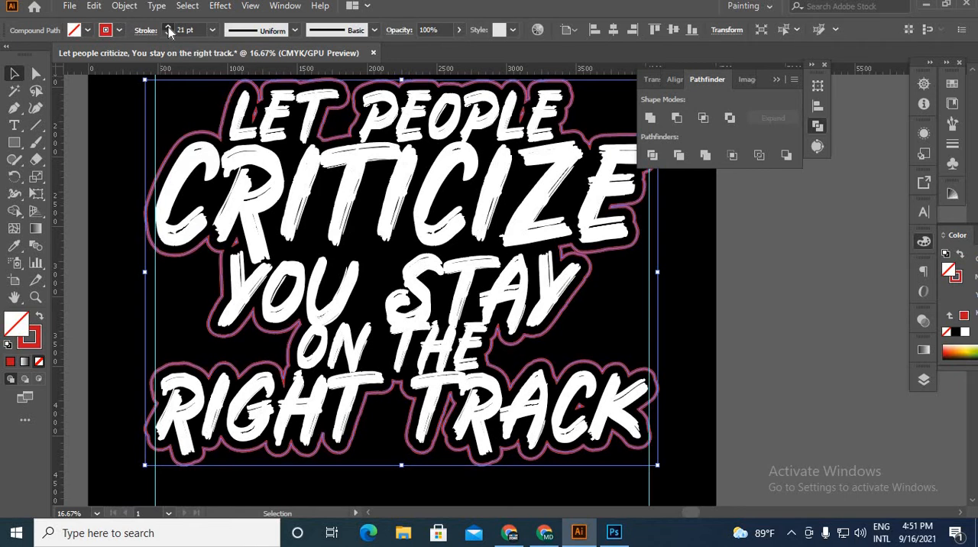
pyautogui.click(169, 29)
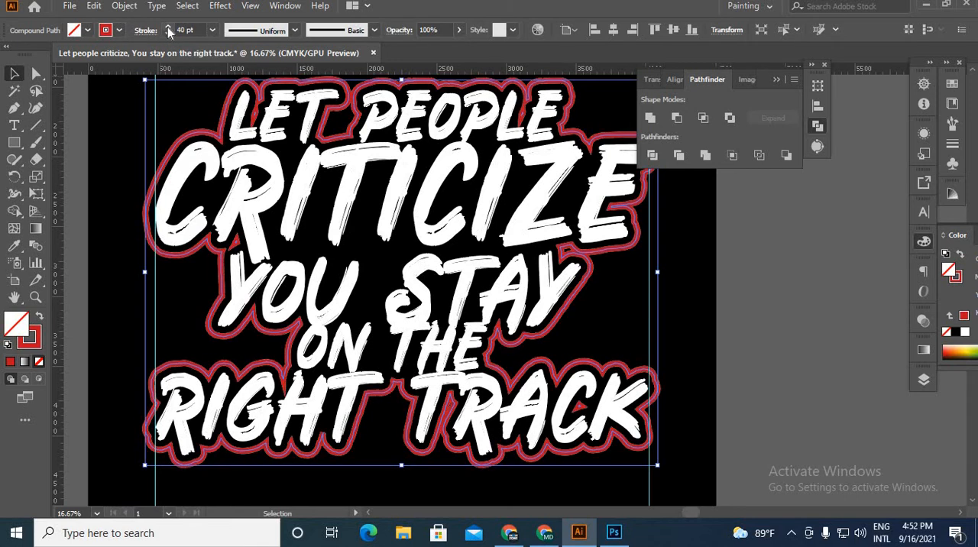
pyautogui.click(168, 34)
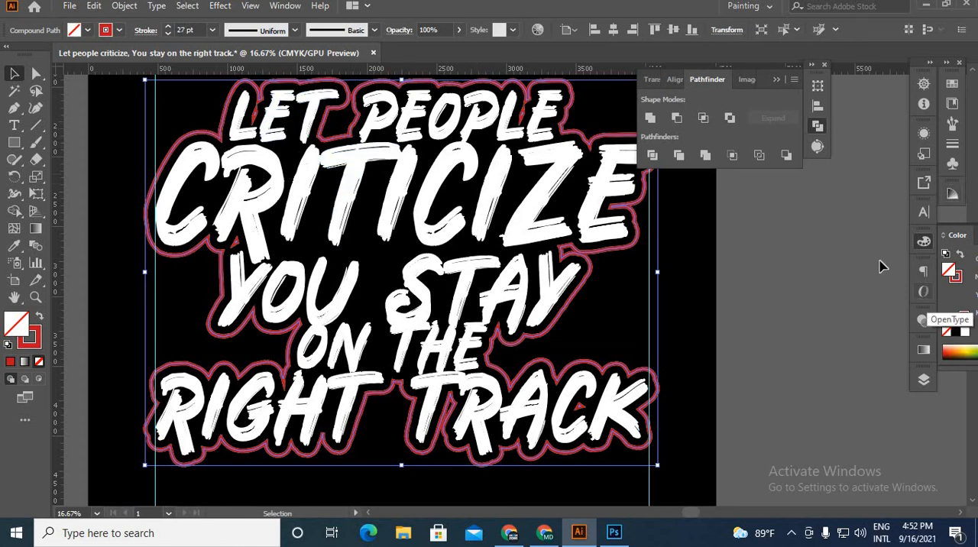
# Step: Set the red outline's stroke corners to round join, comparing them with the miter join
pyautogui.click(285, 6)
pyautogui.click(557, 444)
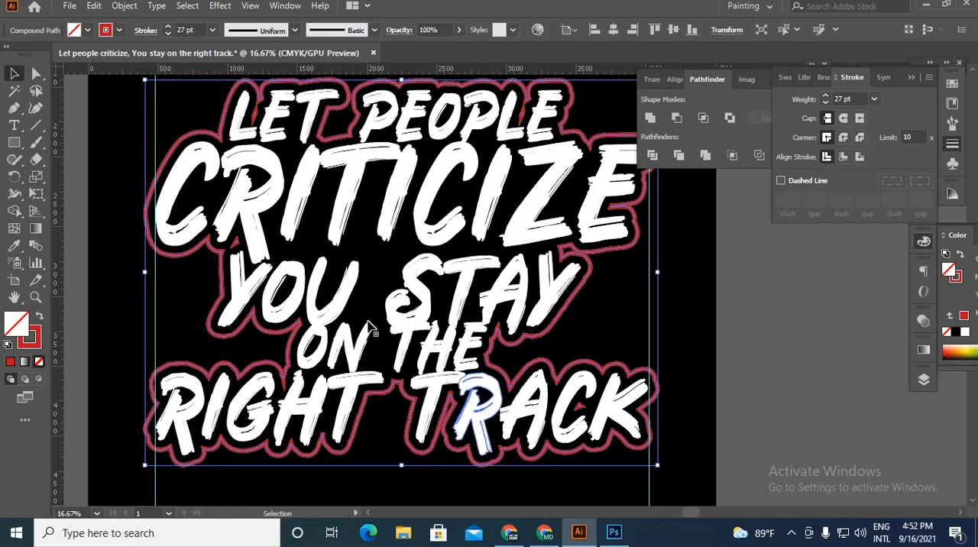
pyautogui.click(844, 138)
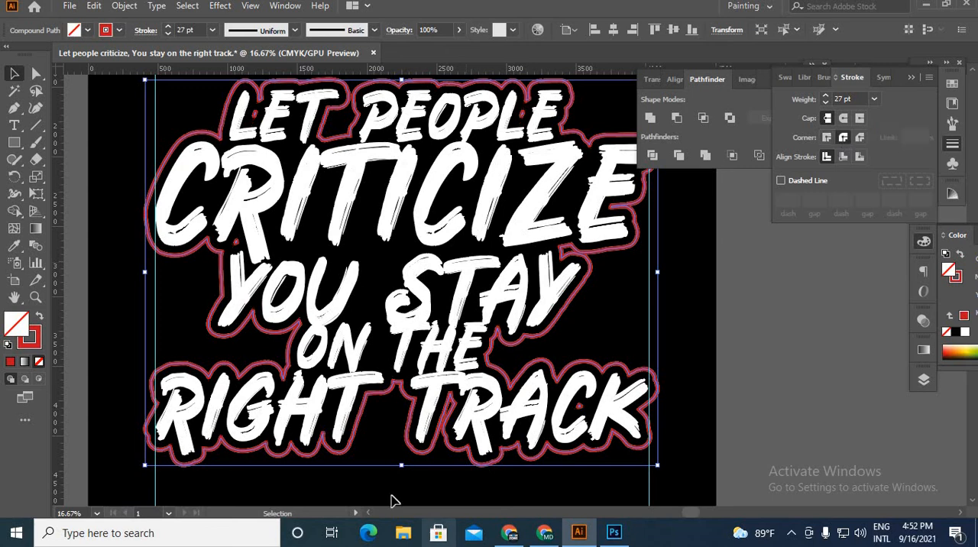
pyautogui.scroll(6, 437, 408)
pyautogui.scroll(3, 301, 404)
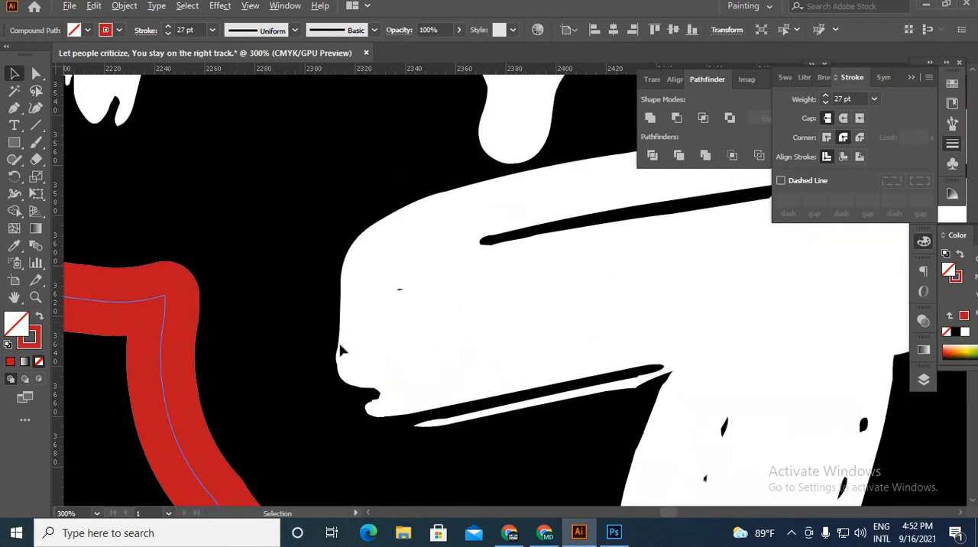
pyautogui.click(829, 137)
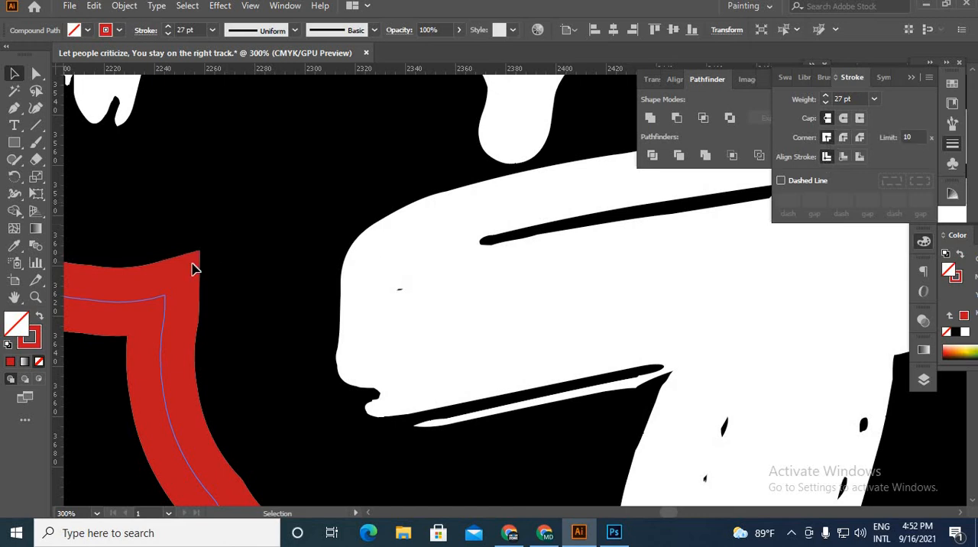
pyautogui.click(843, 137)
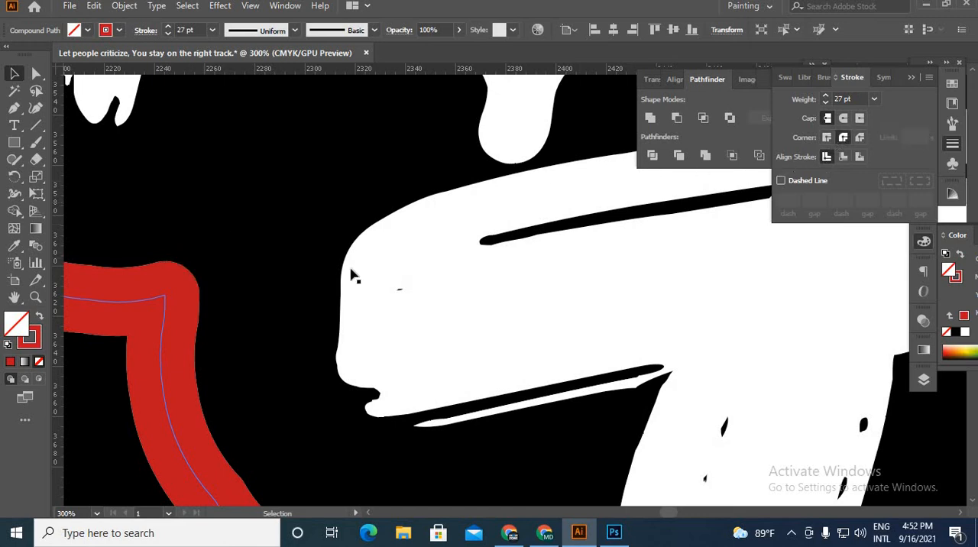
# Step: Expand the fill and stroke of the red outline around the slogan
pyautogui.scroll(-6, 256, 349)
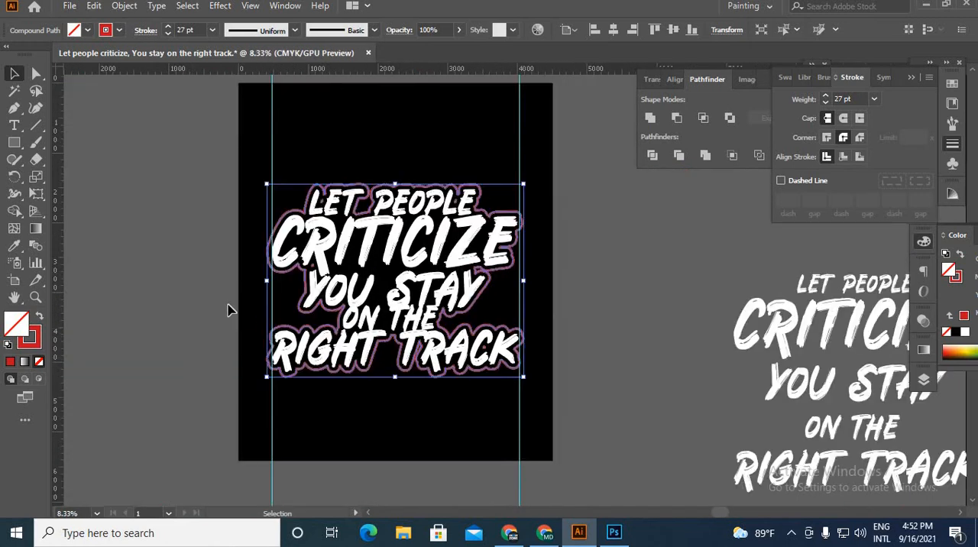
pyautogui.scroll(3, 317, 365)
pyautogui.scroll(1, 276, 321)
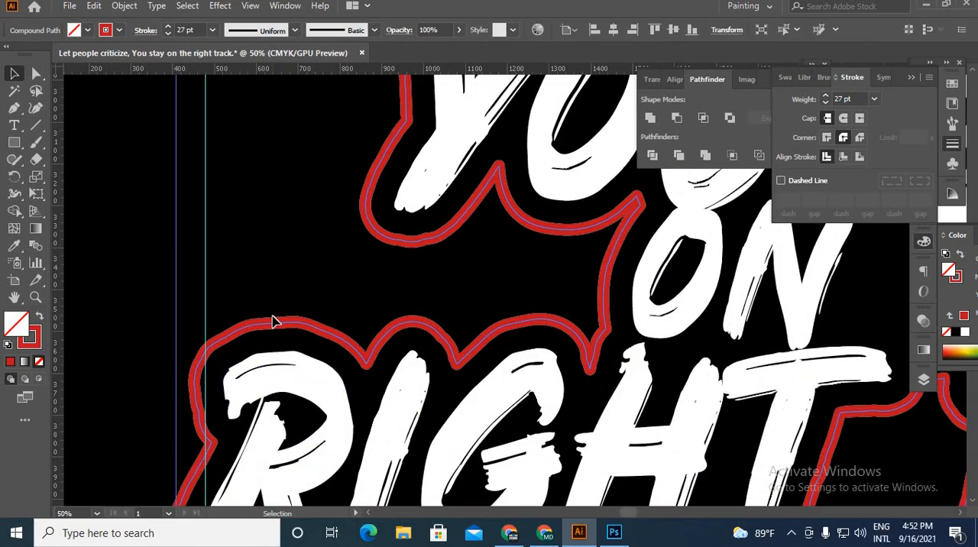
pyautogui.click(127, 6)
pyautogui.click(208, 171)
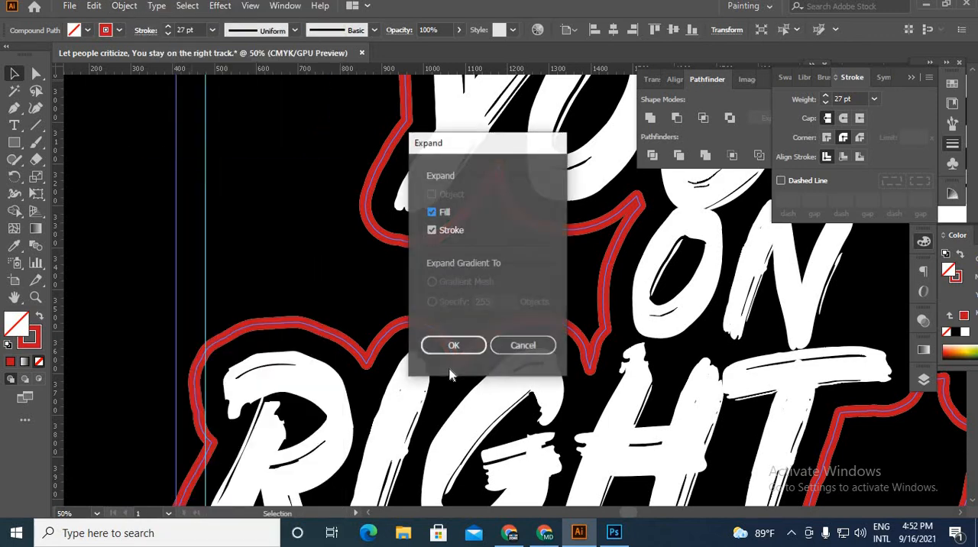
pyautogui.click(451, 346)
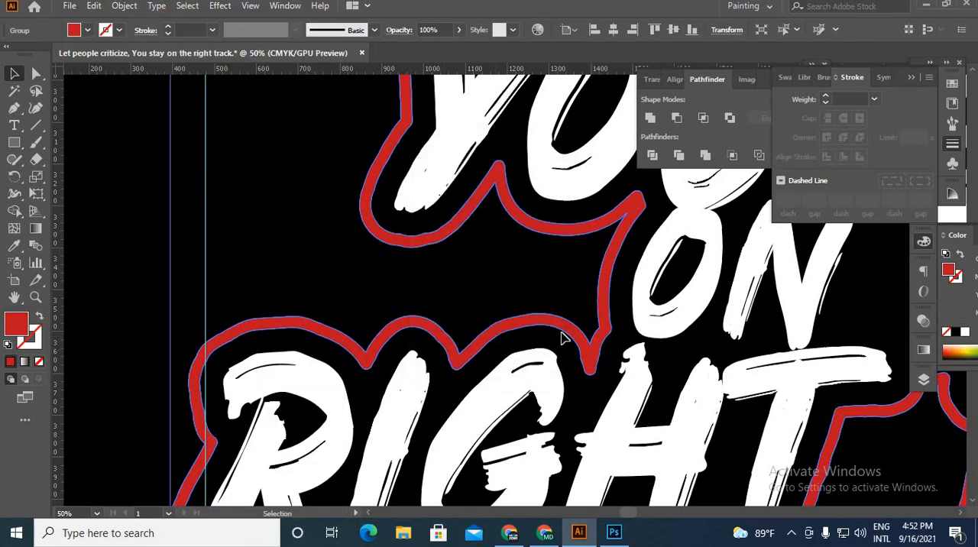
# Step: Recolor the expanded outline white by sampling the lettering with the Eyedropper, and clear the selection
pyautogui.click(14, 246)
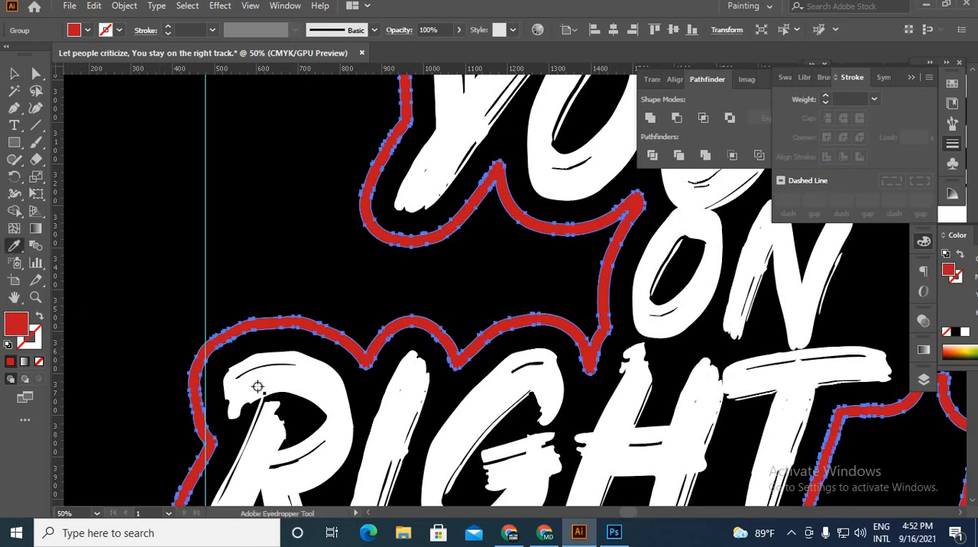
pyautogui.click(277, 379)
pyautogui.click(13, 73)
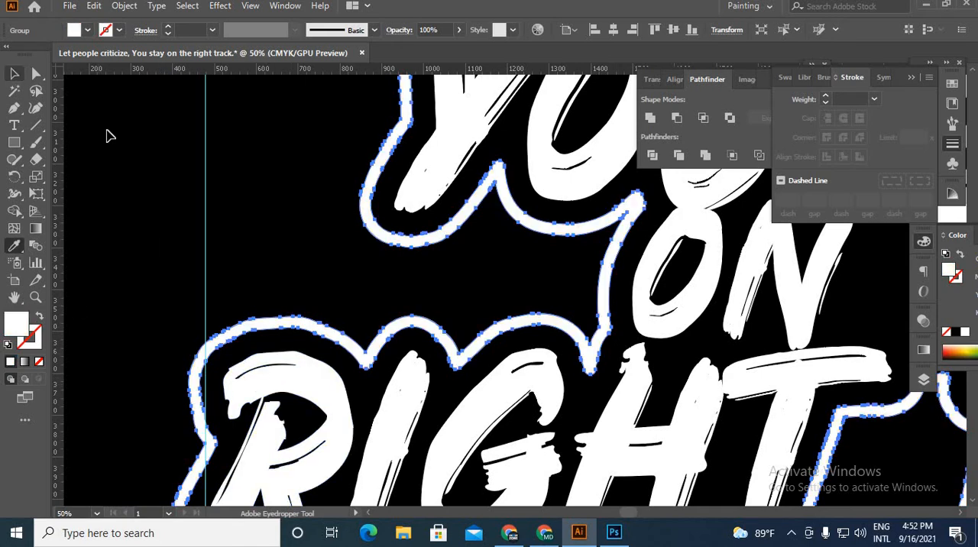
pyautogui.click(234, 293)
# Step: Offset the paths of the grouped white slogan lettering by 15 px with round joins
pyautogui.scroll(-5, 237, 295)
pyautogui.scroll(4, 336, 219)
pyautogui.click(336, 220)
pyautogui.scroll(-3, 340, 222)
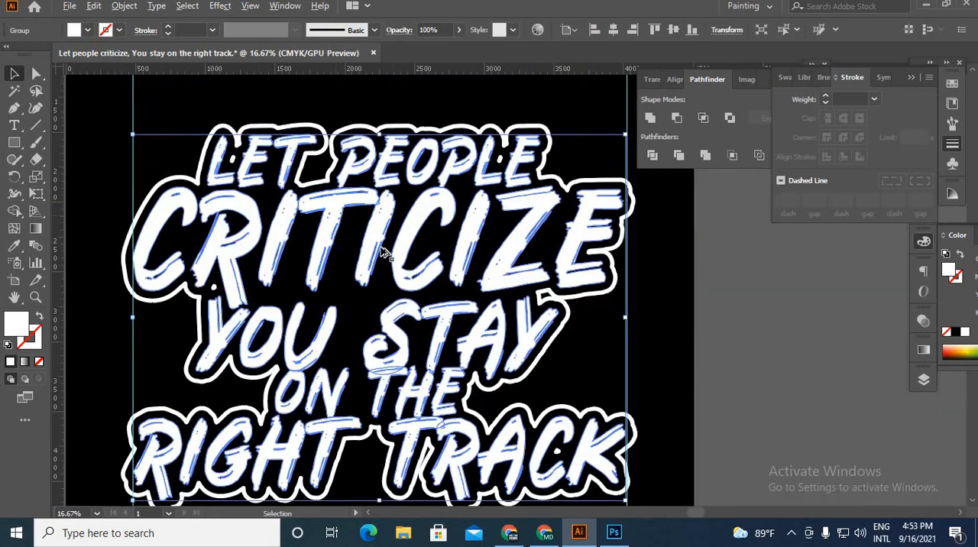
pyautogui.scroll(3, 466, 315)
pyautogui.scroll(-4, 451, 336)
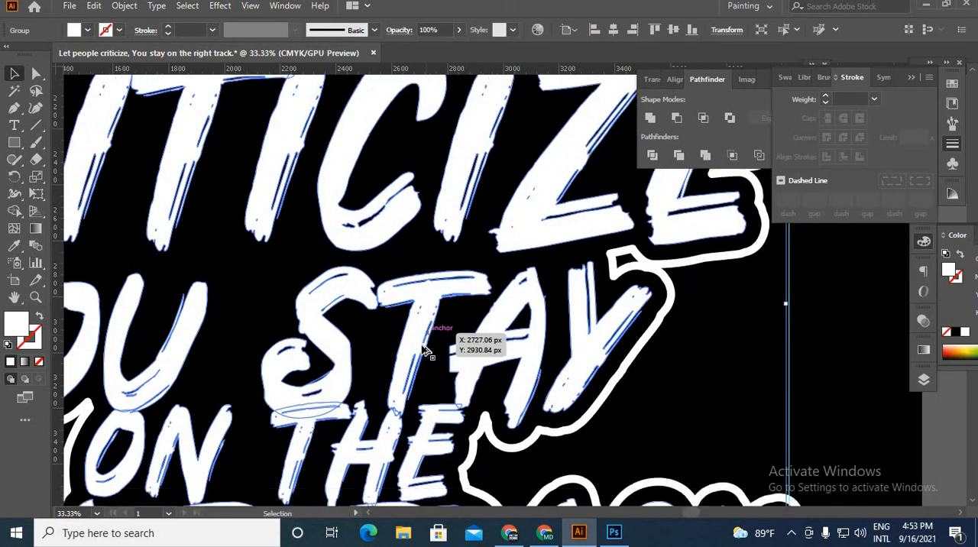
pyautogui.scroll(8, 305, 398)
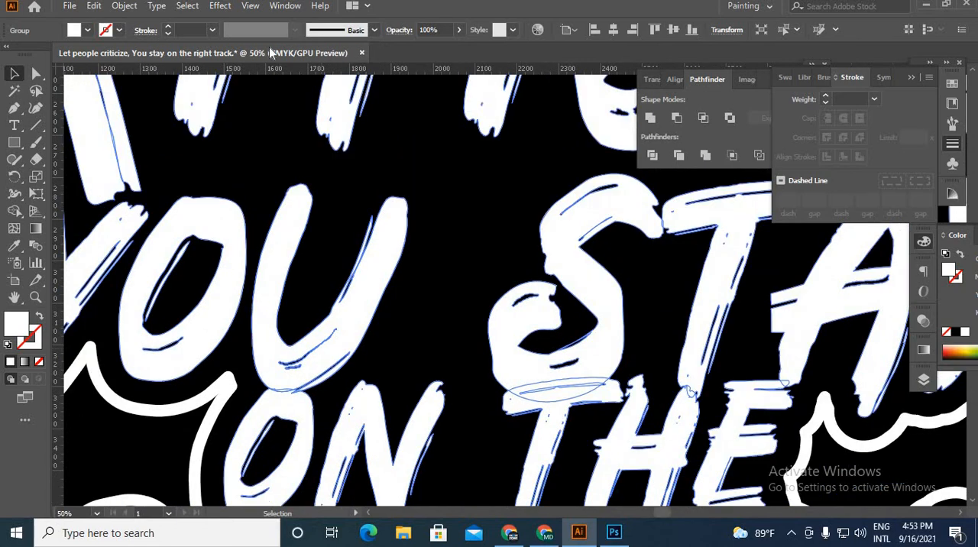
pyautogui.click(130, 6)
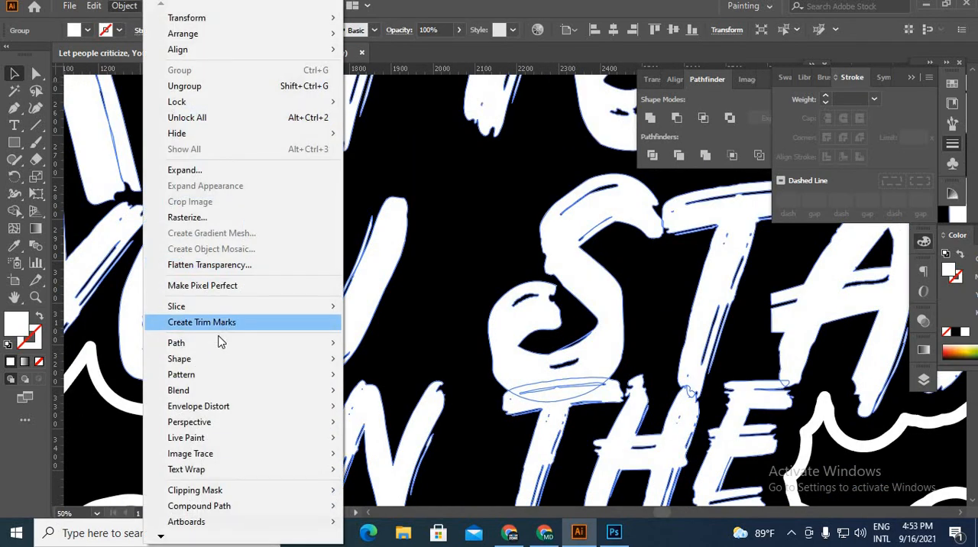
pyautogui.moveTo(219, 348)
pyautogui.click(391, 395)
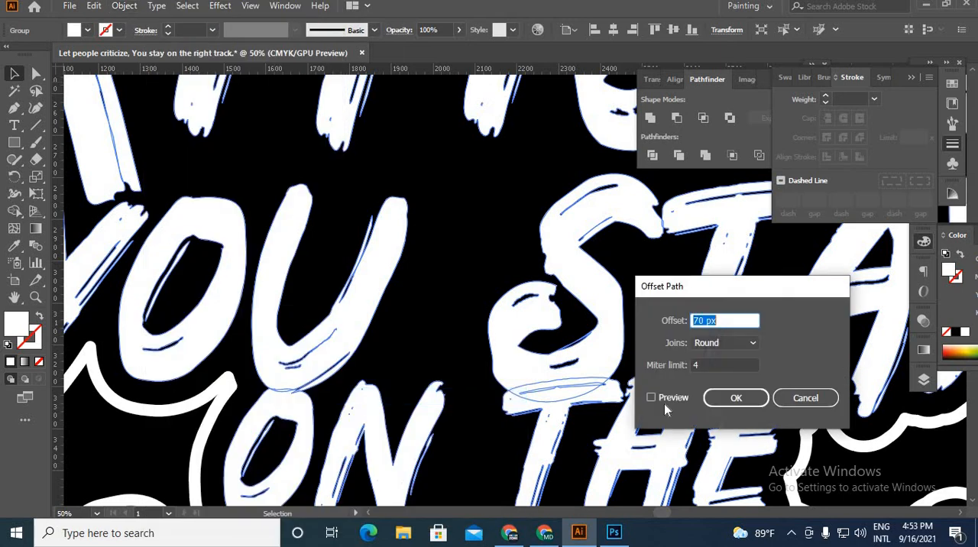
pyautogui.click(652, 401)
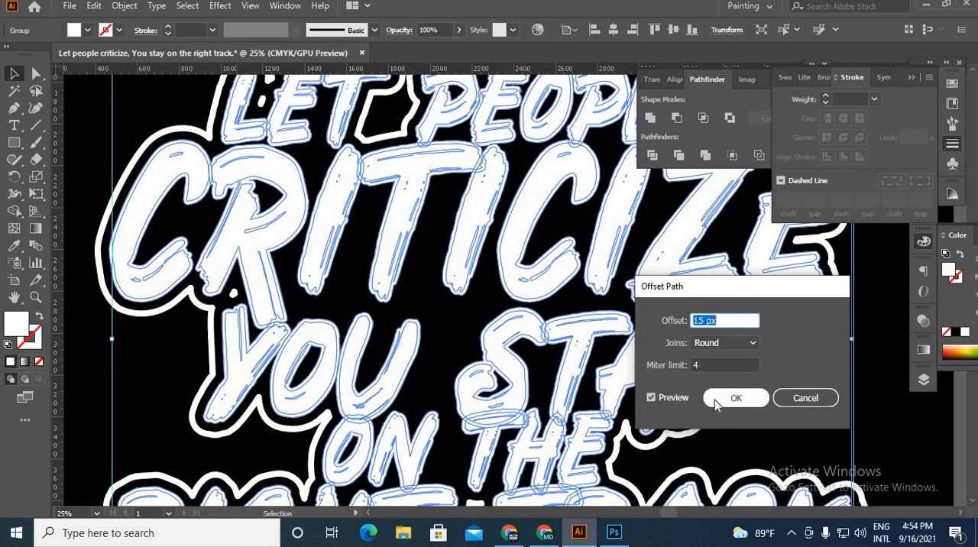
pyautogui.click(718, 399)
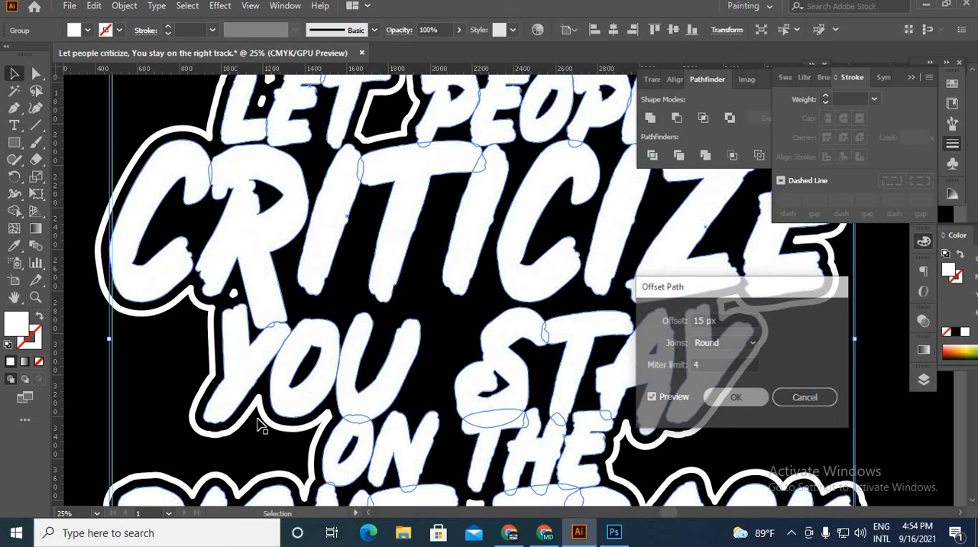
# Step: Fill the lettering's offset shapes with black sampled from the background using the Eyedropper
pyautogui.click(14, 245)
pyautogui.click(146, 345)
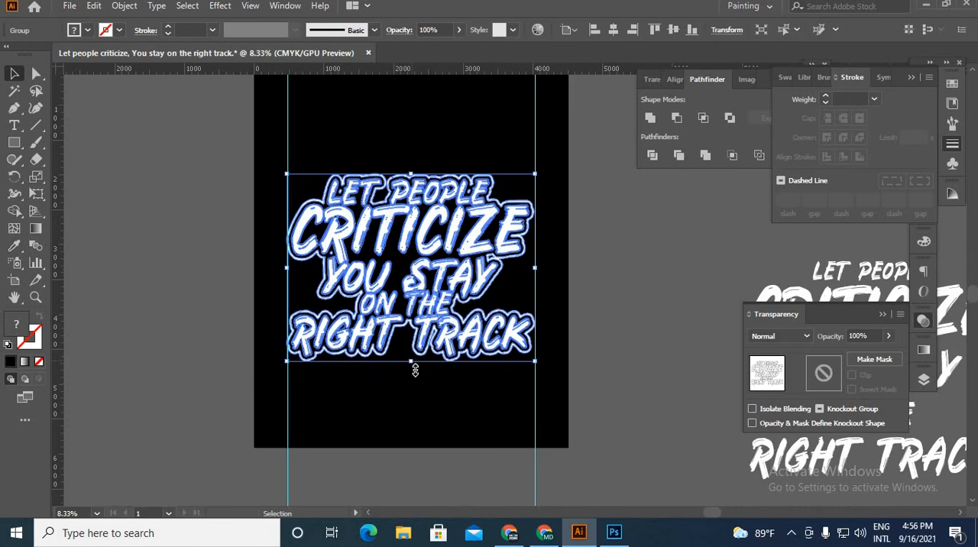
pyautogui.moveTo(411, 410); pyautogui.dragTo(425, 445)
pyautogui.click(425, 446)
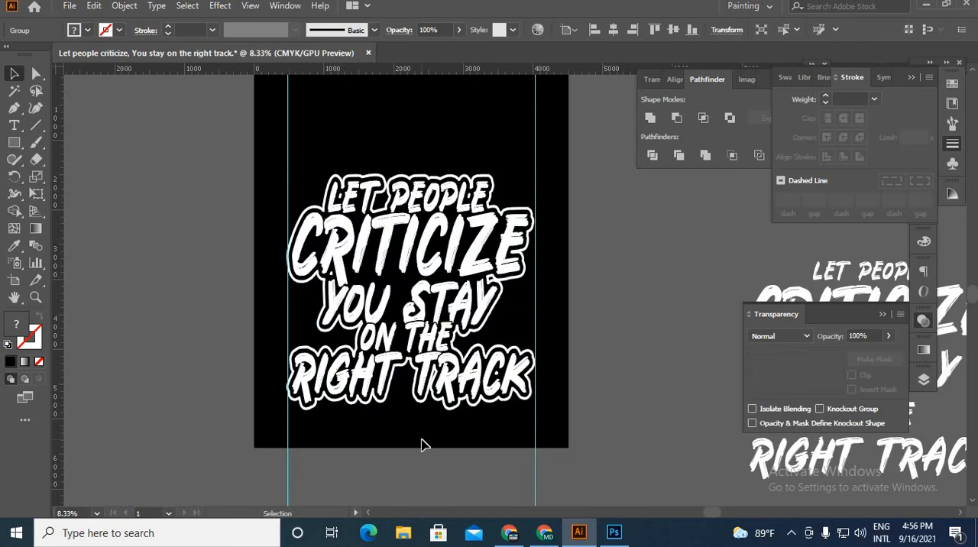
# Step: Group the slogan lettering with its black offset and white outline, and move the design up on the black artboard
pyautogui.scroll(2, 425, 390)
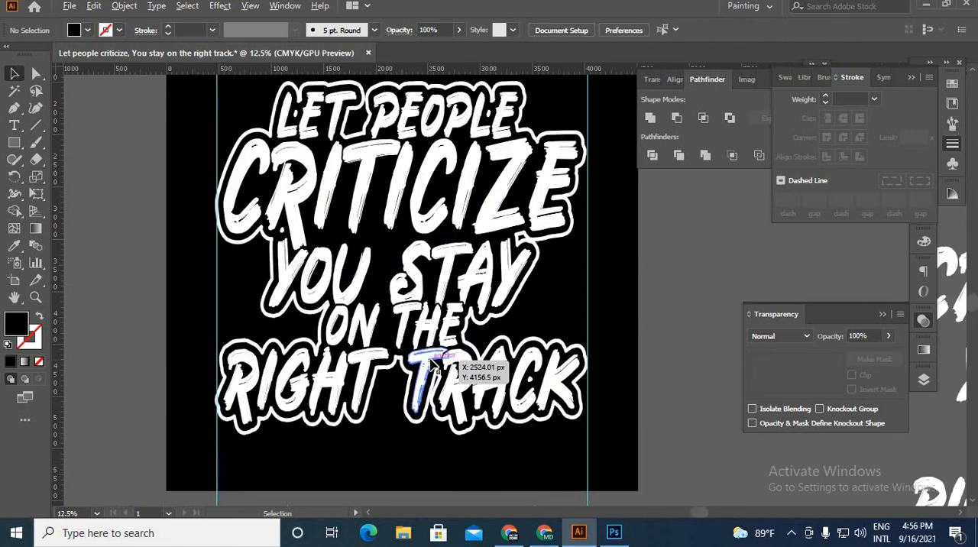
pyautogui.scroll(-2, 437, 371)
pyautogui.moveTo(459, 431); pyautogui.dragTo(321, 159)
pyautogui.scroll(-1, 421, 377)
pyautogui.hscroll(-2, 421, 377)
pyautogui.press('space')
pyautogui.moveTo(535, 362); pyautogui.dragTo(420, 367)
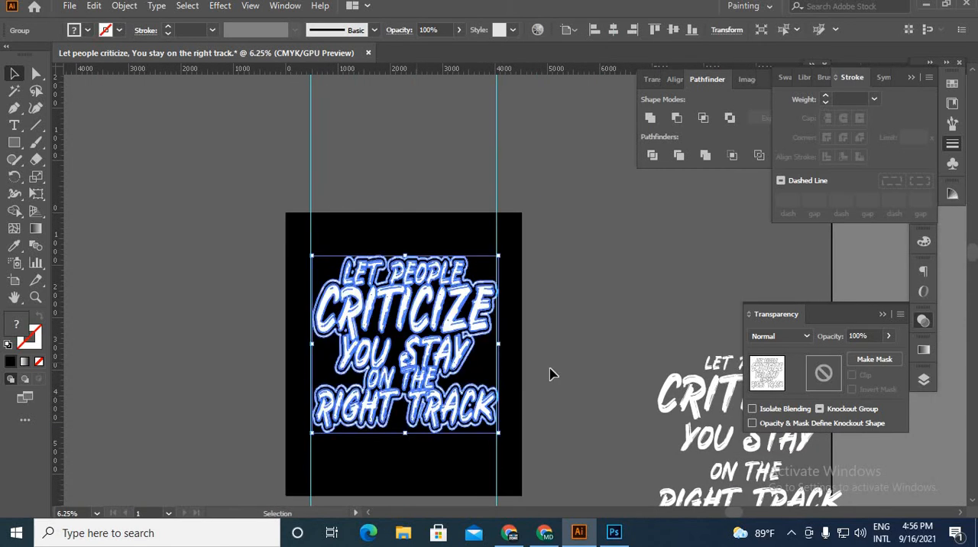
pyautogui.click(553, 423)
pyautogui.scroll(1, 382, 417)
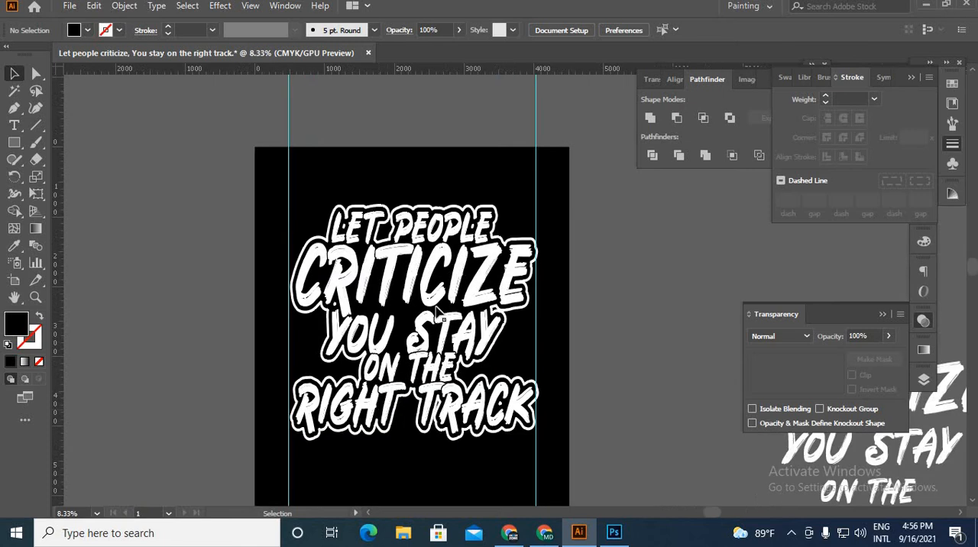
# Step: Move the slogan group closer to the artboard's upper edge, stretch it vertically toward the lower edge, and clear the selection
pyautogui.click(447, 371)
pyautogui.moveTo(447, 371); pyautogui.dragTo(447, 348)
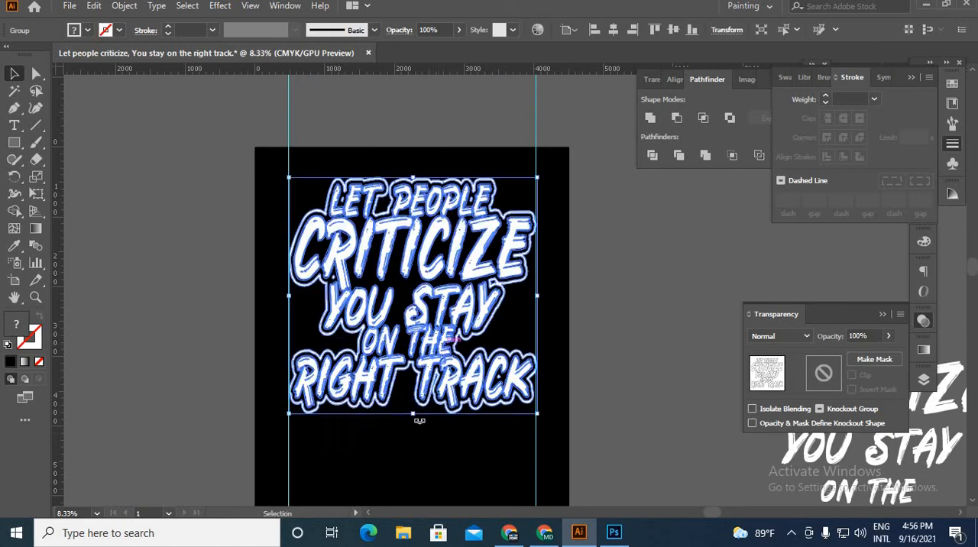
pyautogui.moveTo(417, 415); pyautogui.dragTo(426, 474)
pyautogui.click(595, 413)
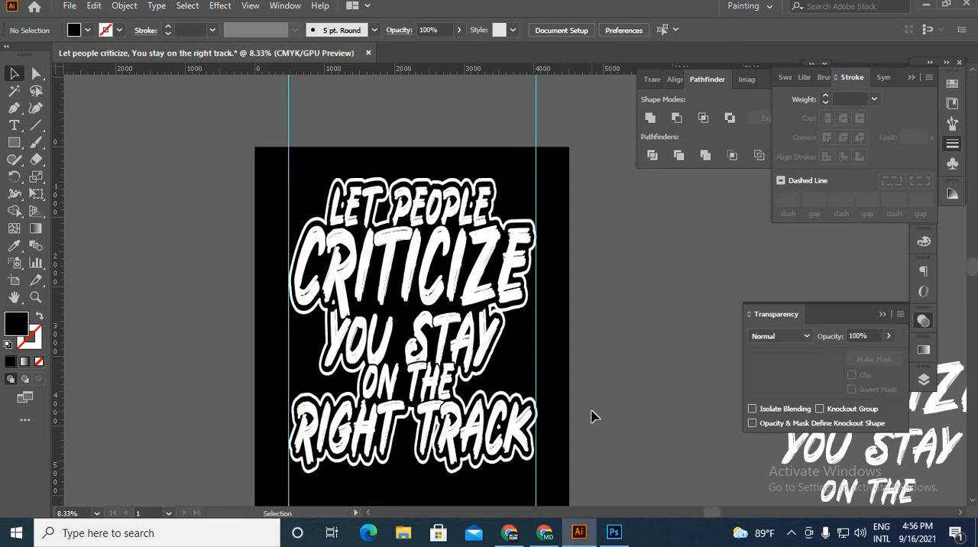
# Step: Examine the stretched slogan's lettering and white outline both up close and as a whole on the artboard
pyautogui.scroll(4, 428, 348)
pyautogui.scroll(-1, 431, 363)
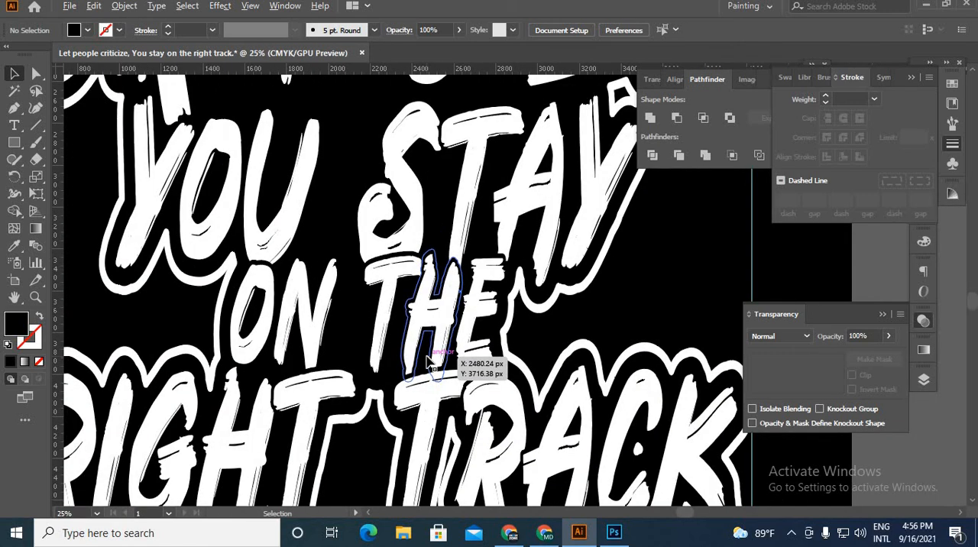
pyautogui.scroll(-3, 431, 363)
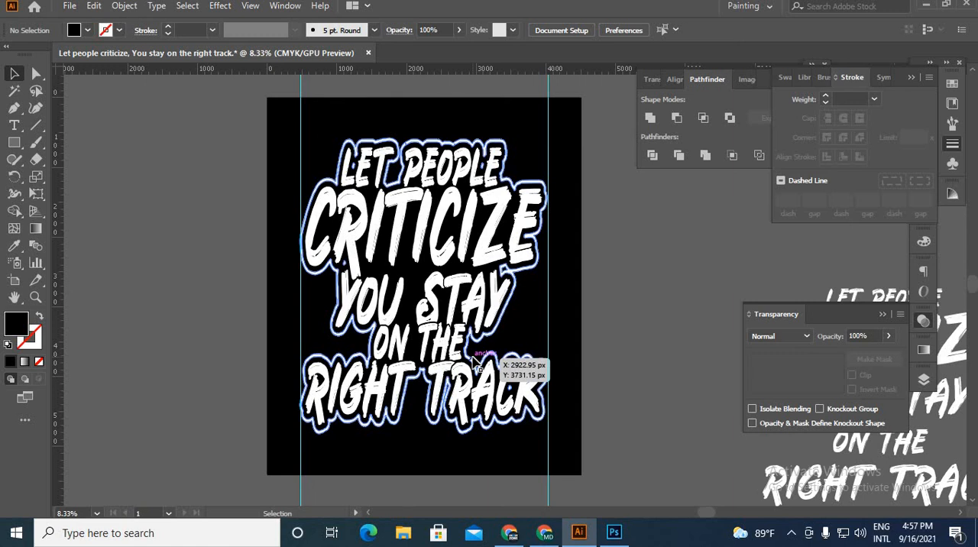
pyautogui.scroll(4, 474, 359)
pyautogui.scroll(-4, 469, 336)
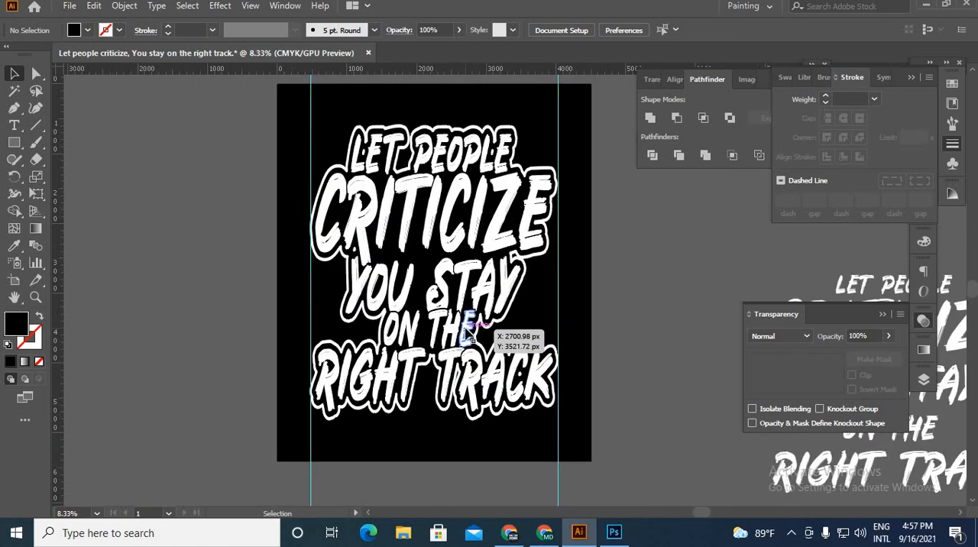
pyautogui.scroll(3, 467, 330)
pyautogui.scroll(-1, 491, 391)
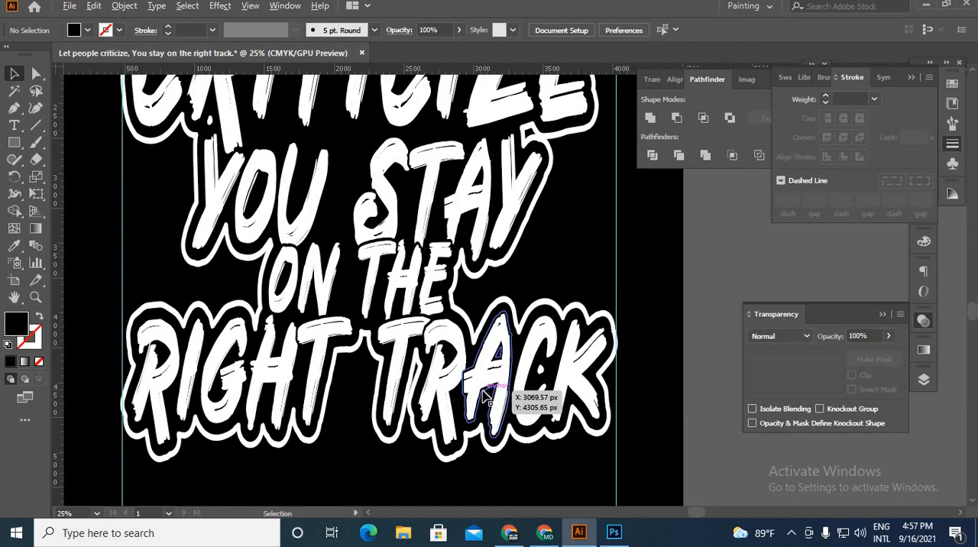
pyautogui.scroll(-1, 483, 411)
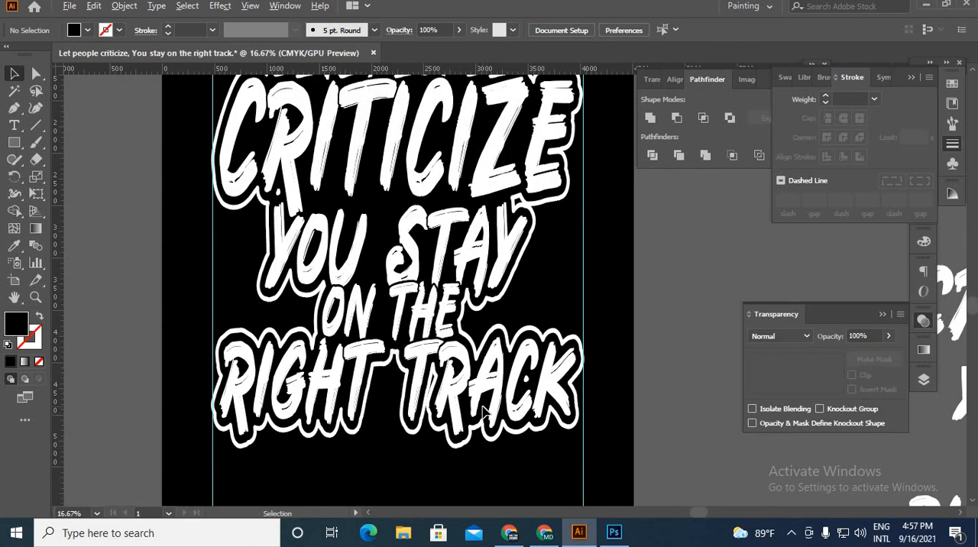